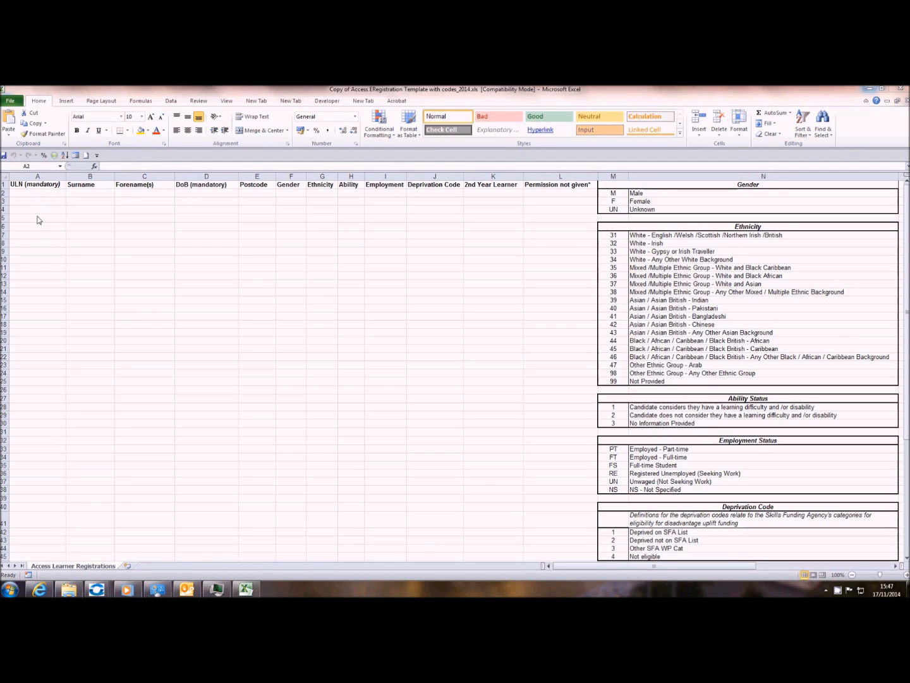
- Type the first learner's ULN, surname, forename, date of birth and postcode across A2–E2
left_click(35, 196)
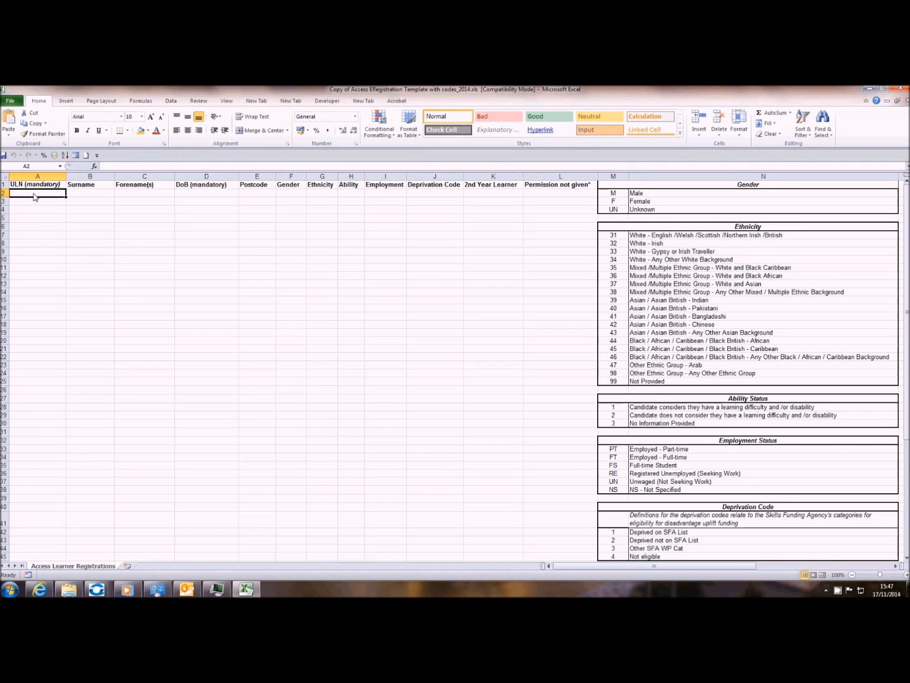
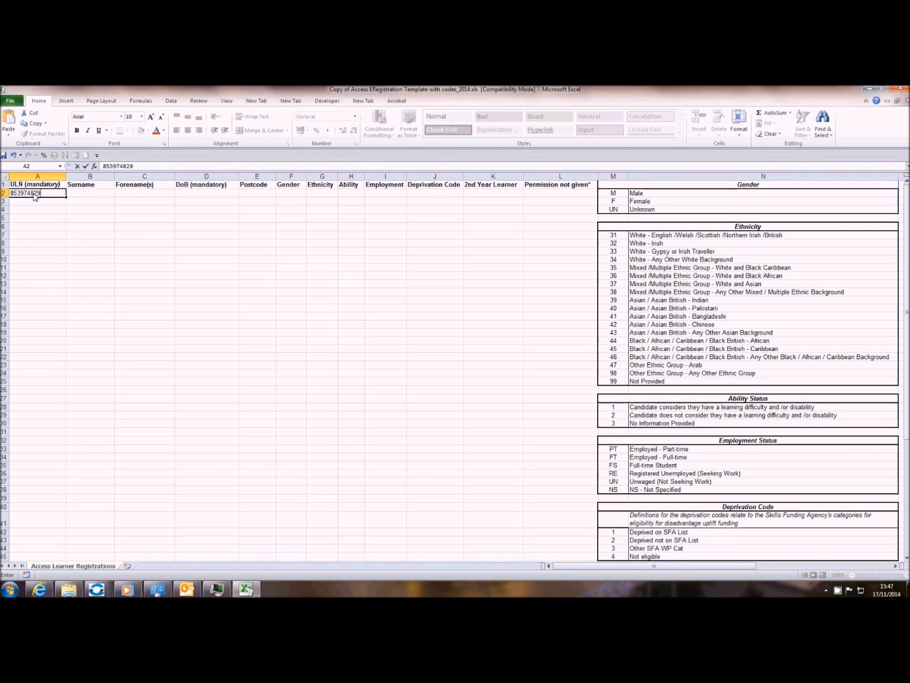
key("Tab")
type("Bloggs")
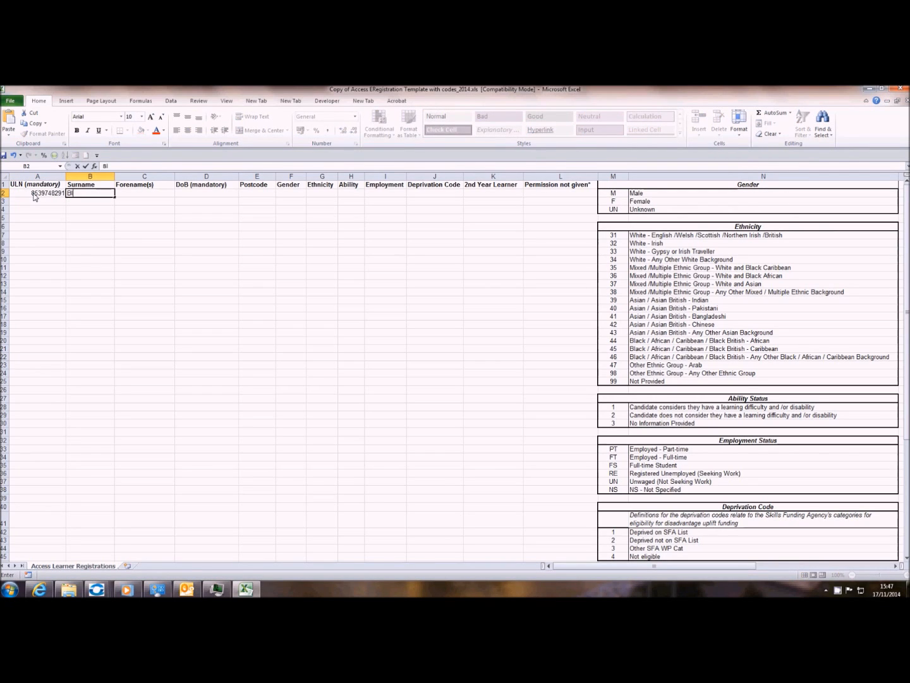
key("Tab")
type("Joe")
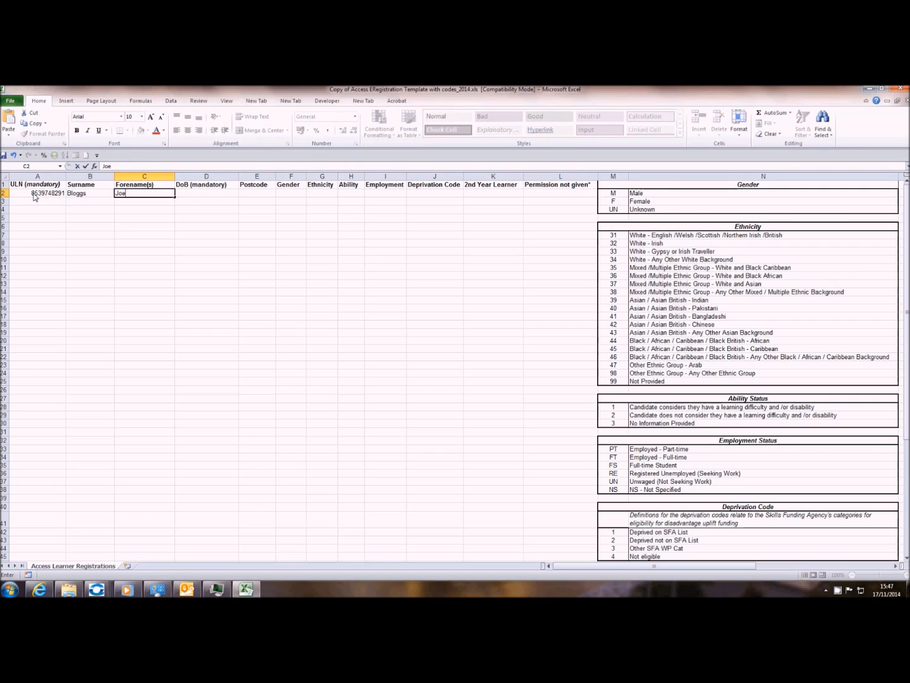
key("Tab")
type("15")
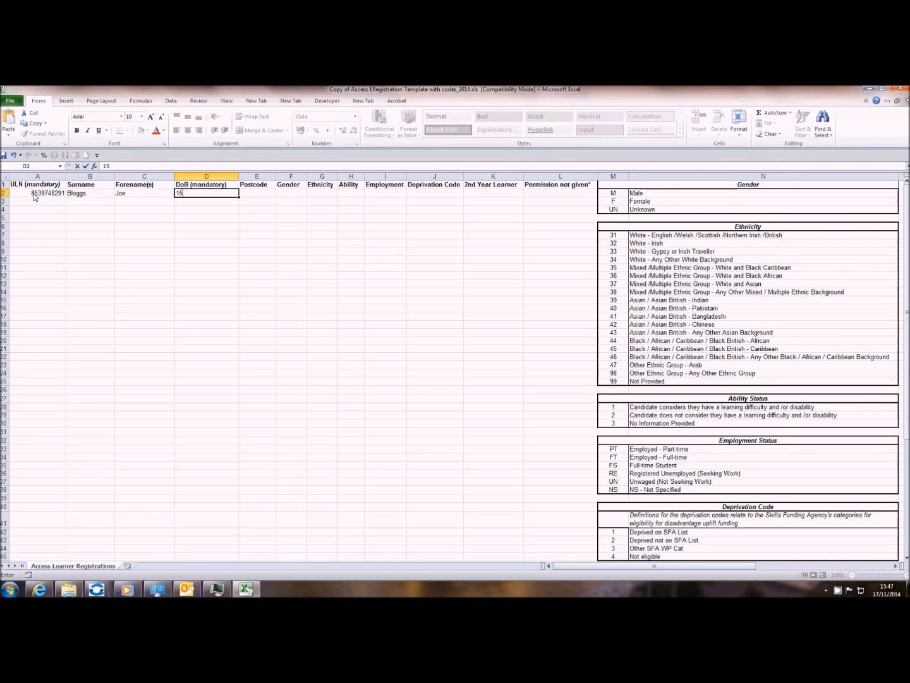
type("/05/1978")
key("Tab")
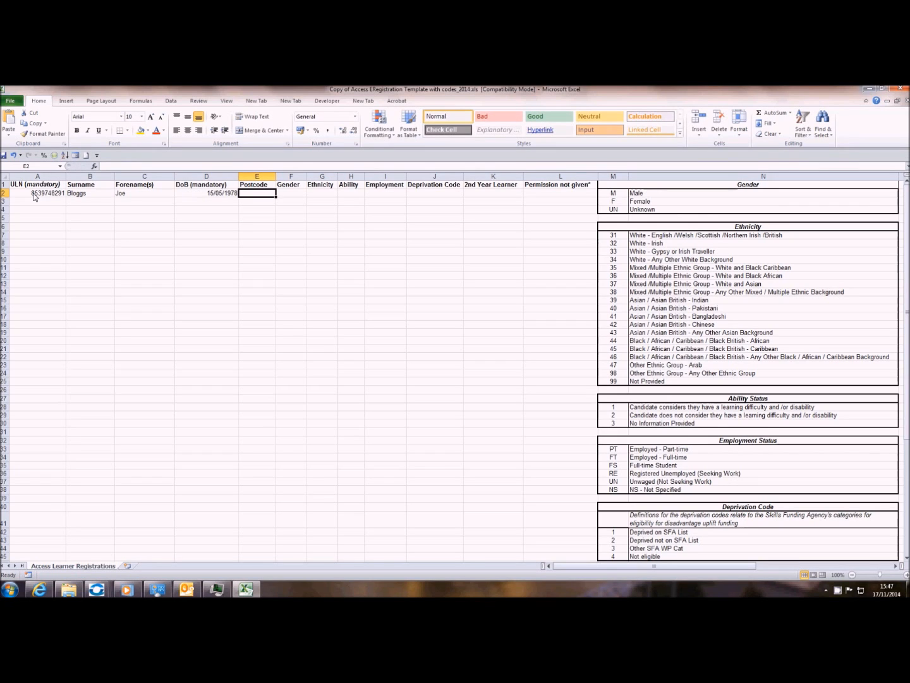
type("W10")
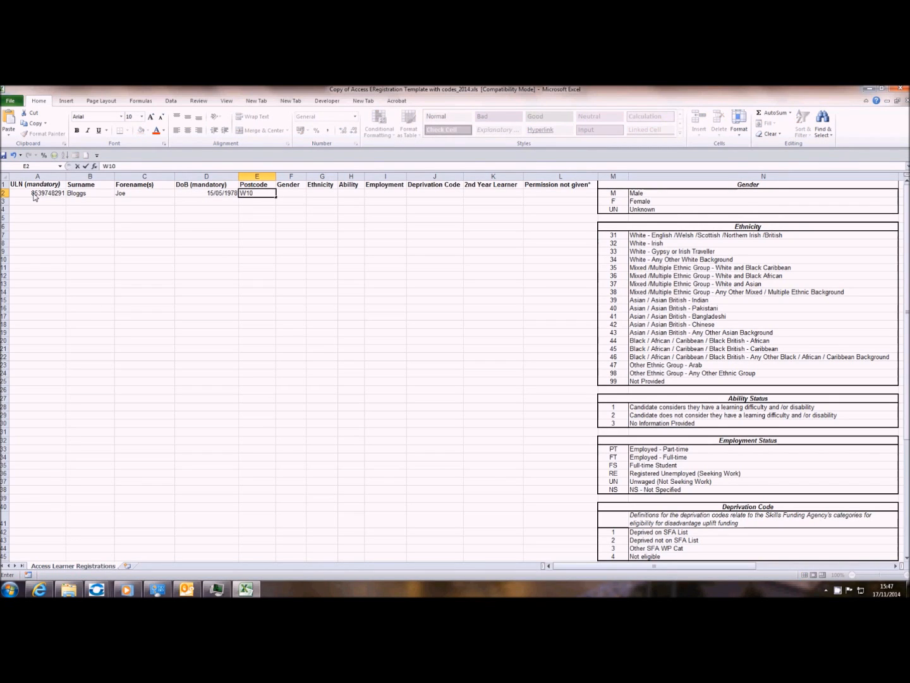
type(" 6NS")
- Commit the postcode, then pick Gender M and Ethnicity 38 from the row 2 dropdowns
left_click(302, 193)
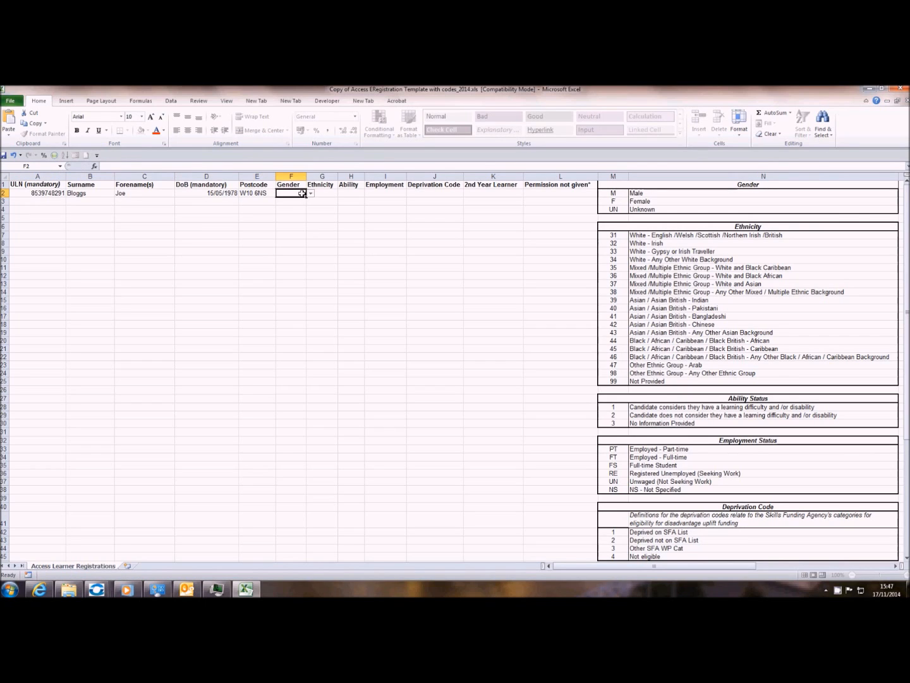
left_click(317, 194)
left_click(348, 194)
left_click(379, 194)
left_click(290, 194)
left_click(310, 193)
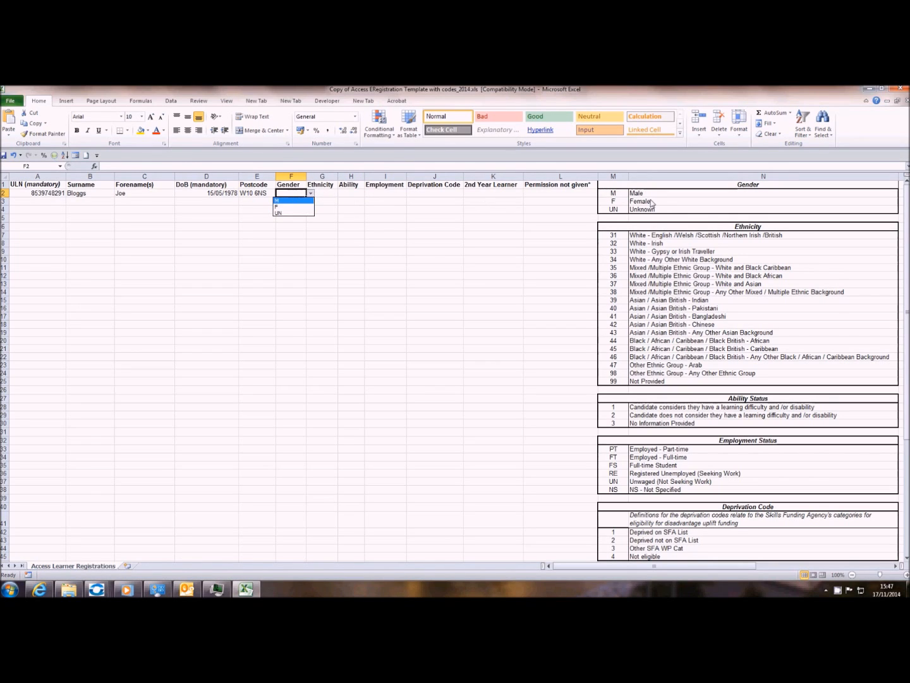
left_click(291, 200)
left_click(328, 194)
left_click(341, 194)
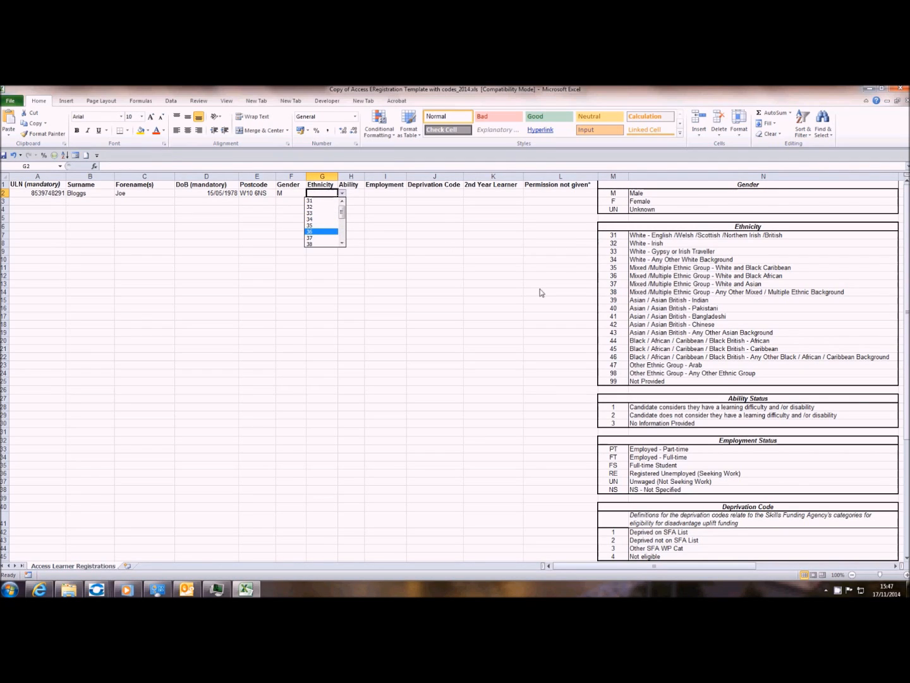
left_click(325, 242)
- Pick Ability 2 and Employment FS from the dropdowns and enter Deprivation Code 4
left_click(359, 194)
left_click(369, 194)
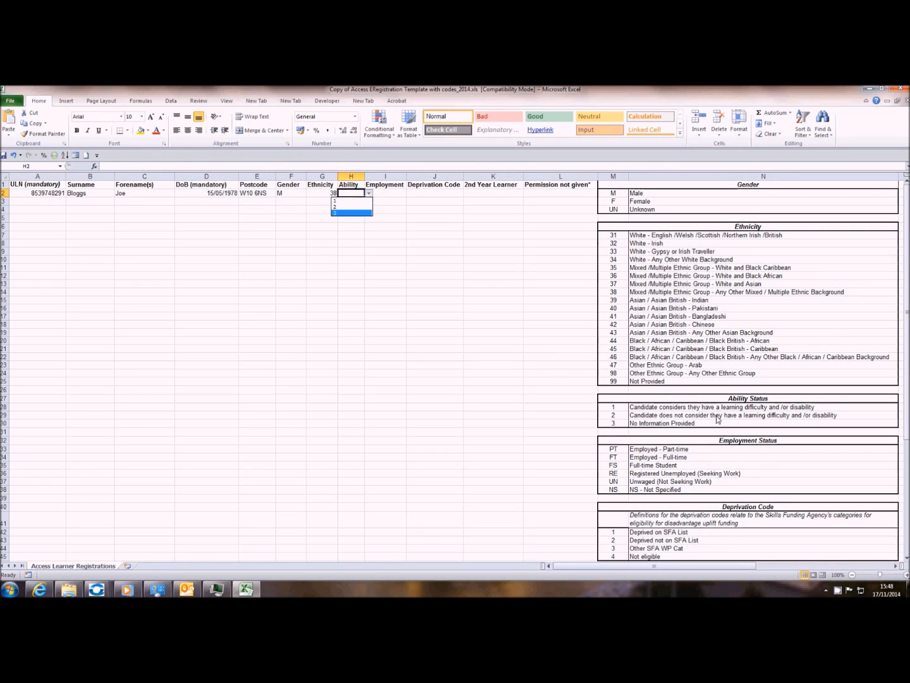
left_click(366, 209)
left_click(386, 193)
left_click(411, 193)
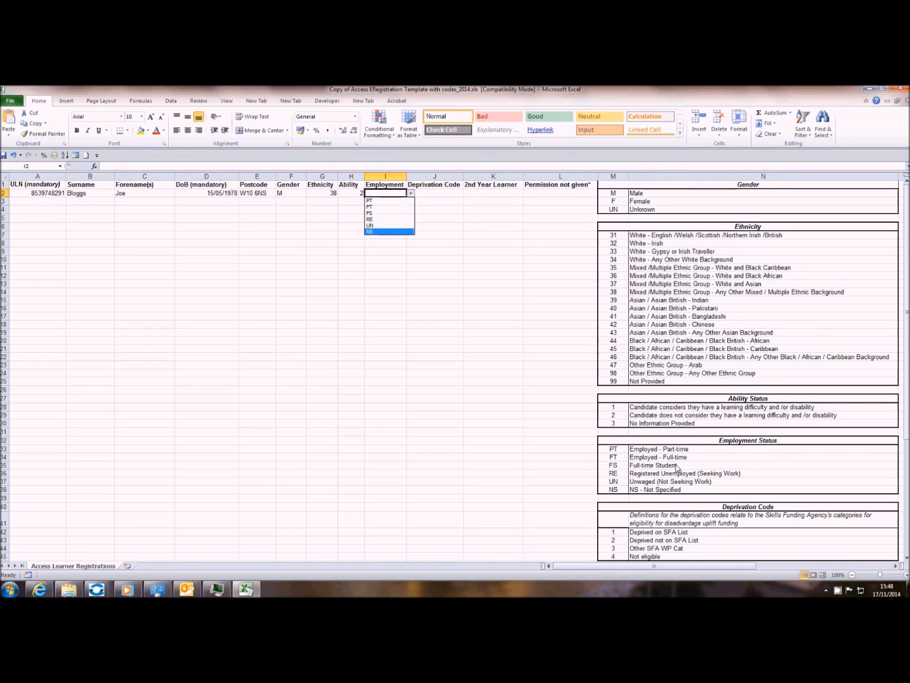
left_click(401, 213)
left_click(430, 192)
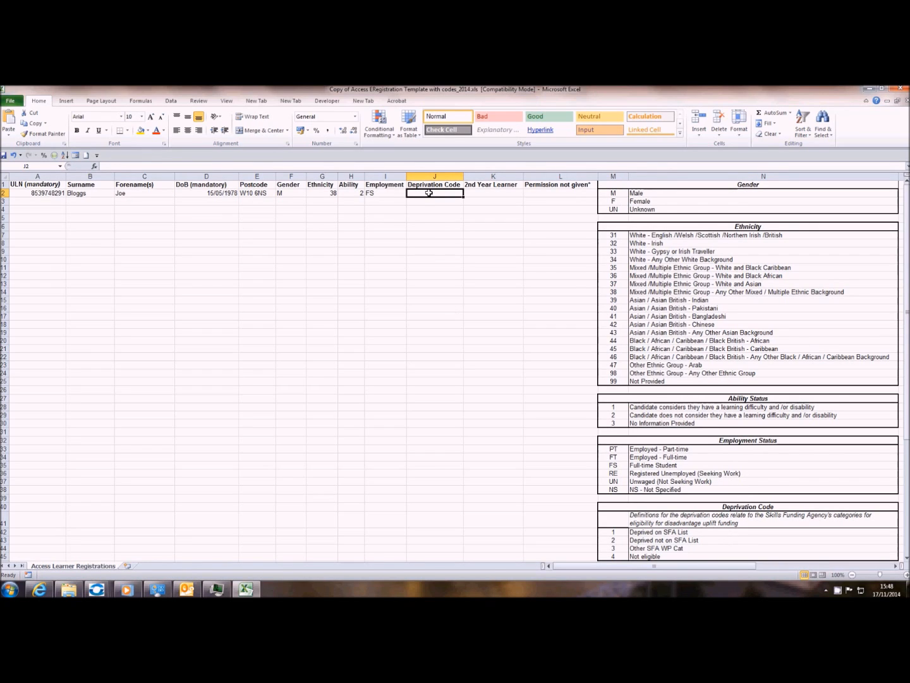
type("4")
left_click(480, 197)
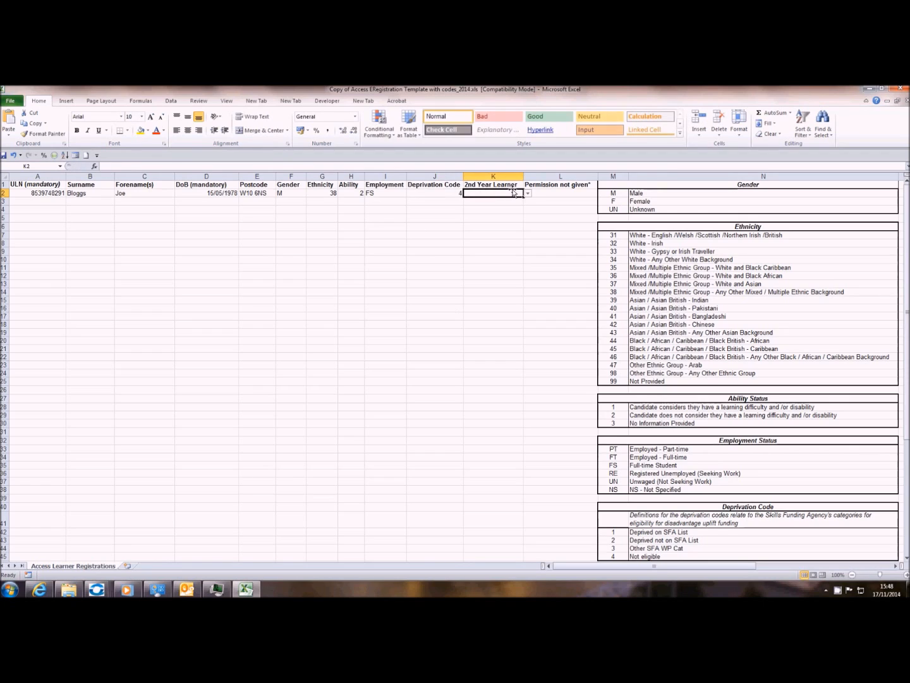
left_click(527, 196)
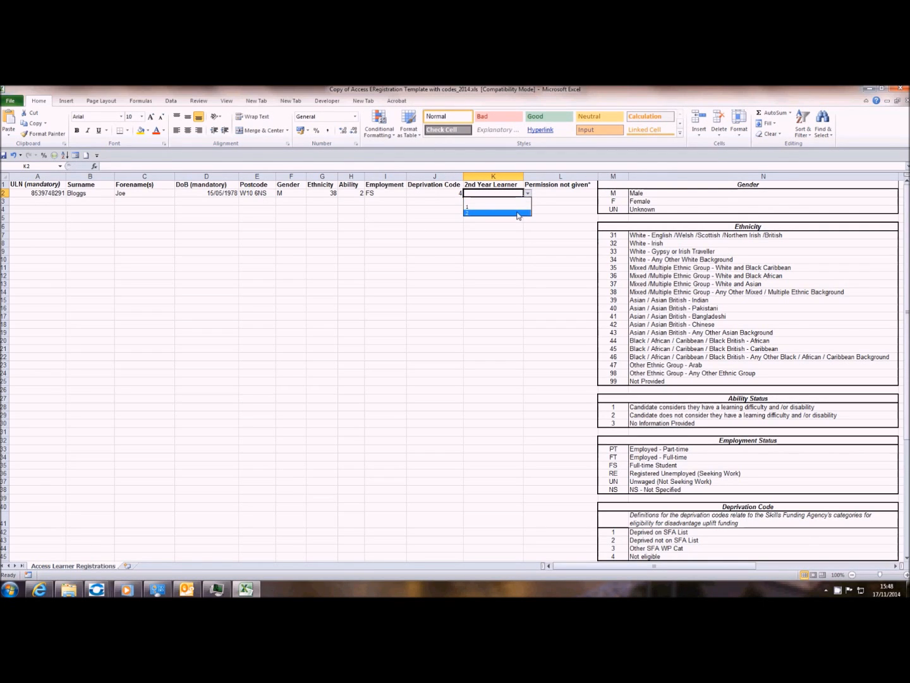
left_click_drag(907, 283, 907, 290)
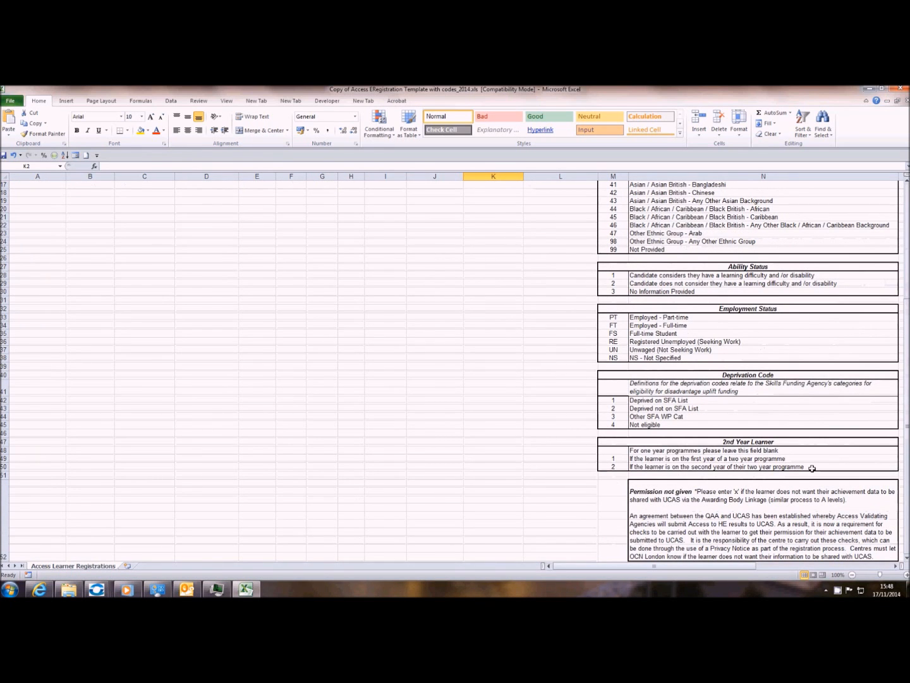
scroll(570, 218, "up", 5)
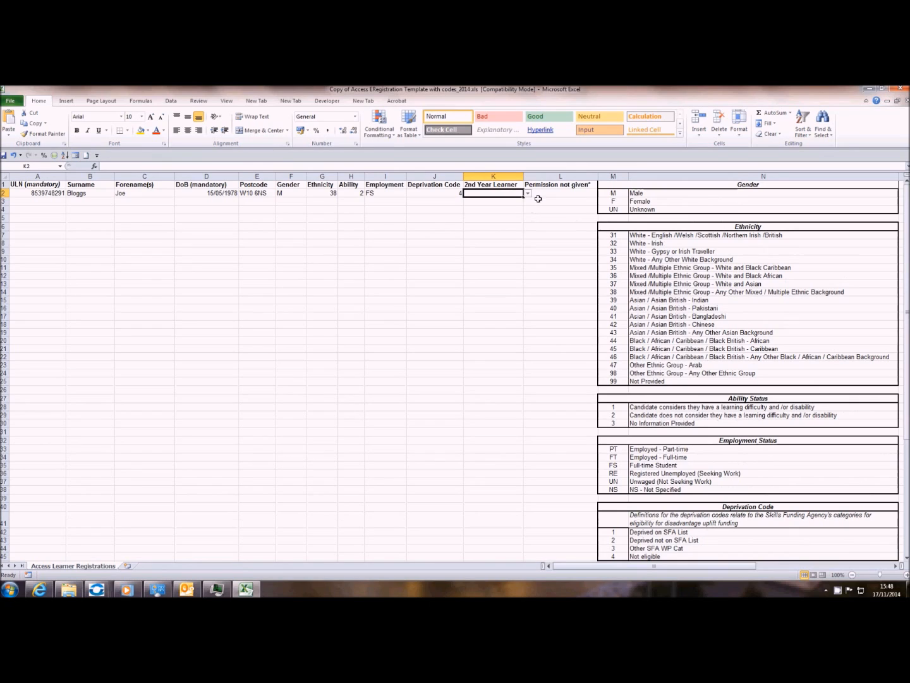
left_click(559, 194)
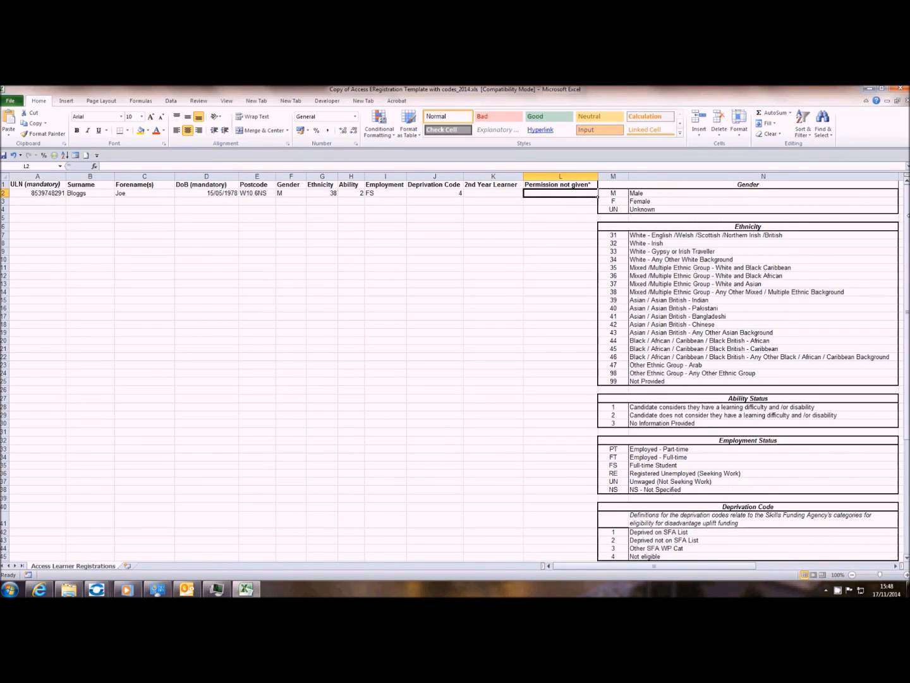
scroll(837, 479, "down", 5)
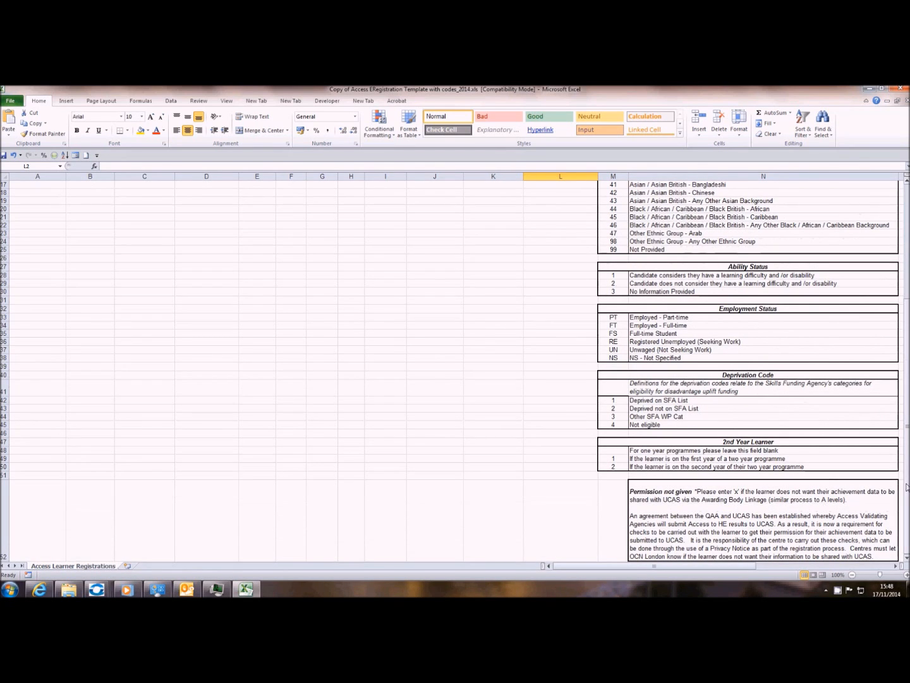
scroll(906, 486, "up", 5)
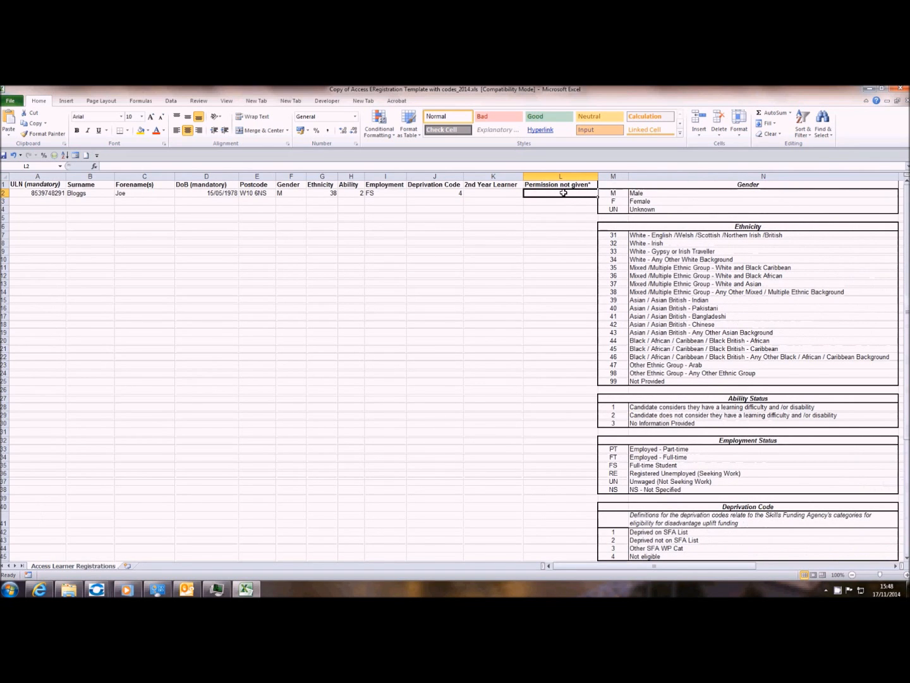
- Type the second learner's ULN, surname, forename, date of birth and postcode across A3–E3
left_click(24, 201)
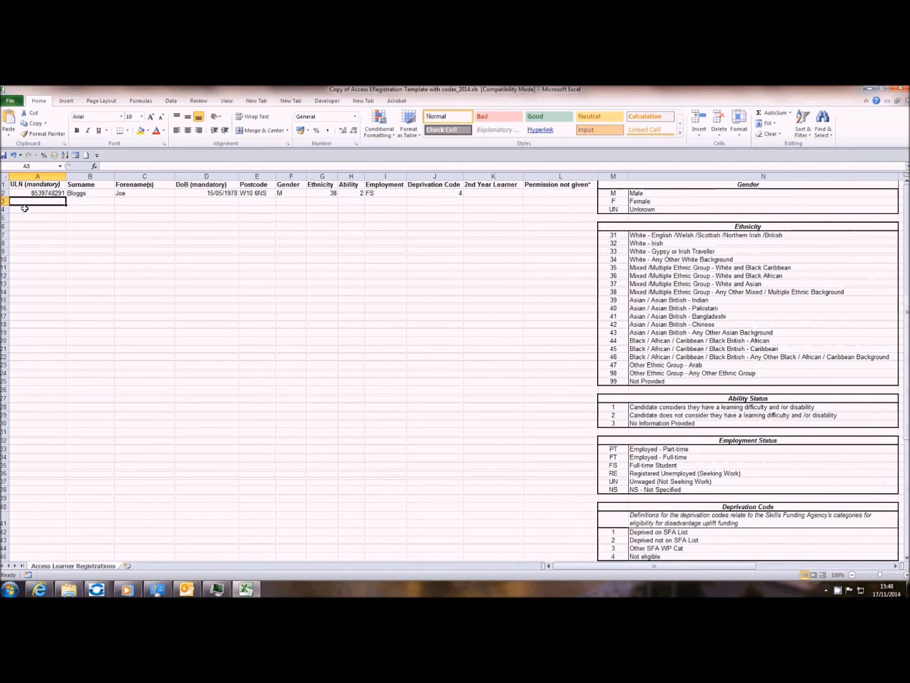
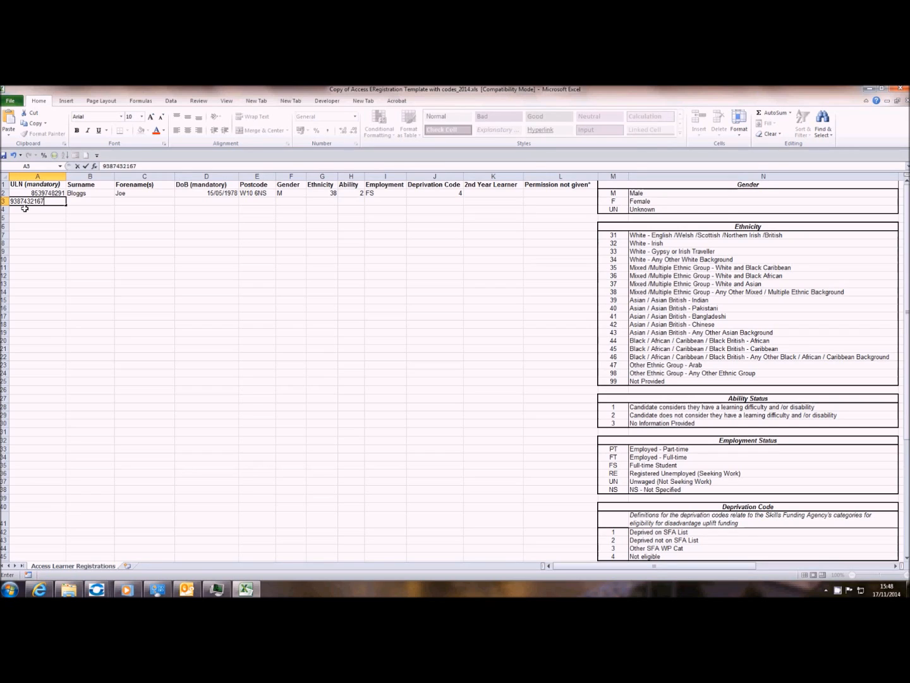
key("Tab")
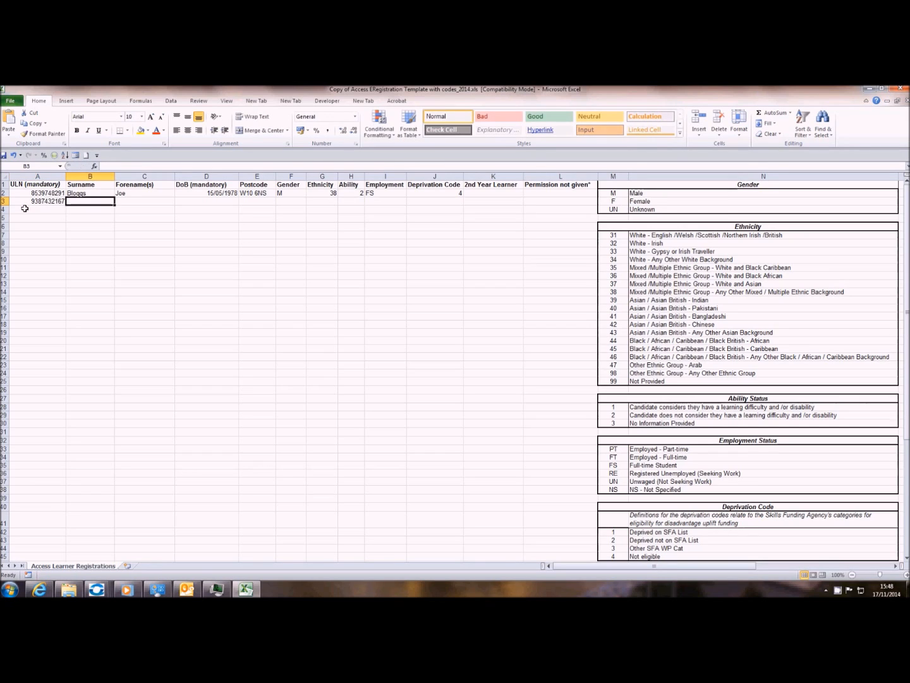
key("Tab")
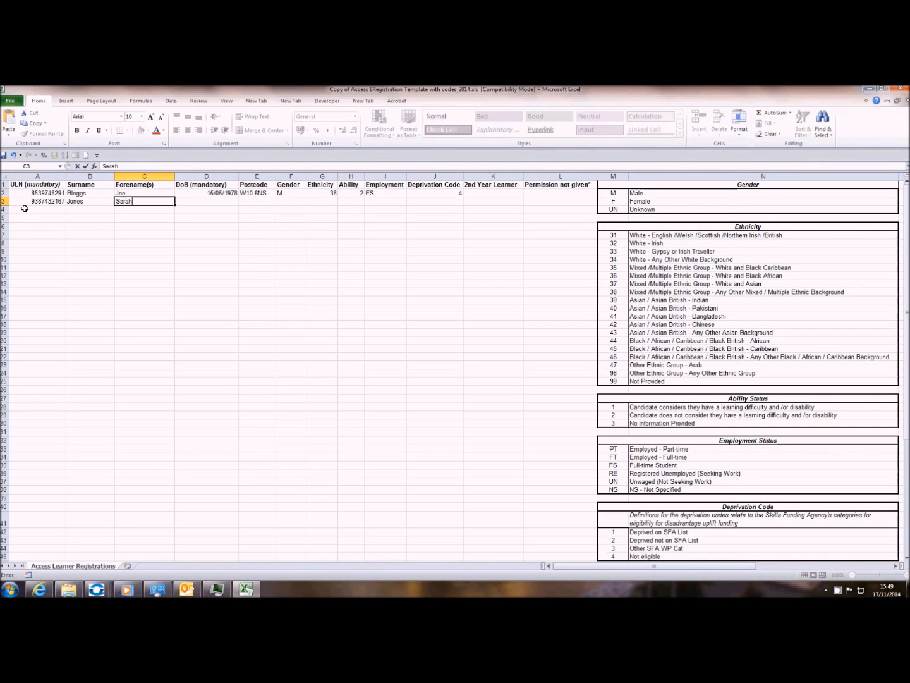
key("Tab")
type("07")
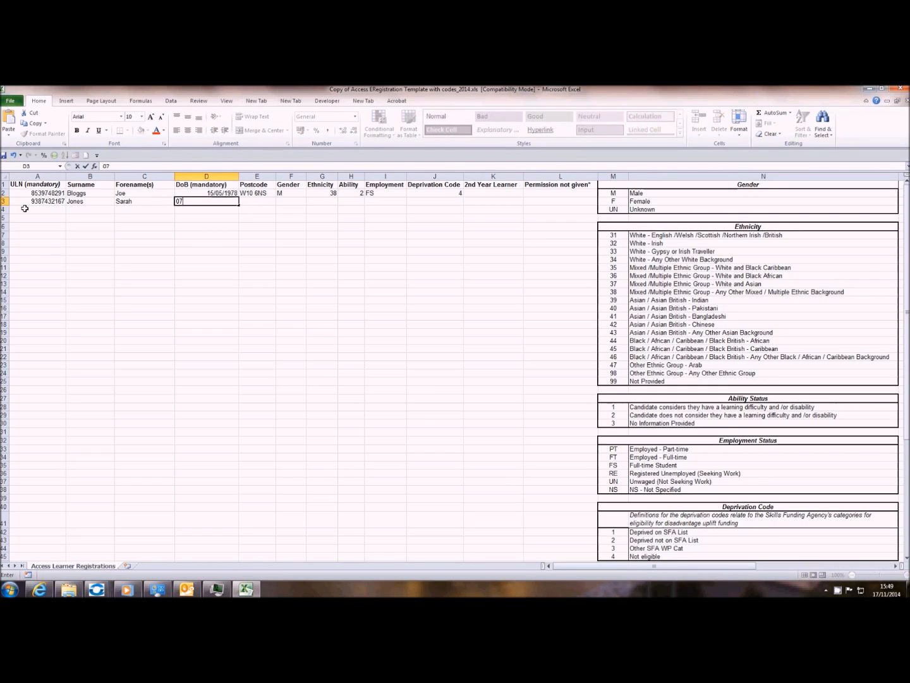
type("/10/1986")
key("Tab")
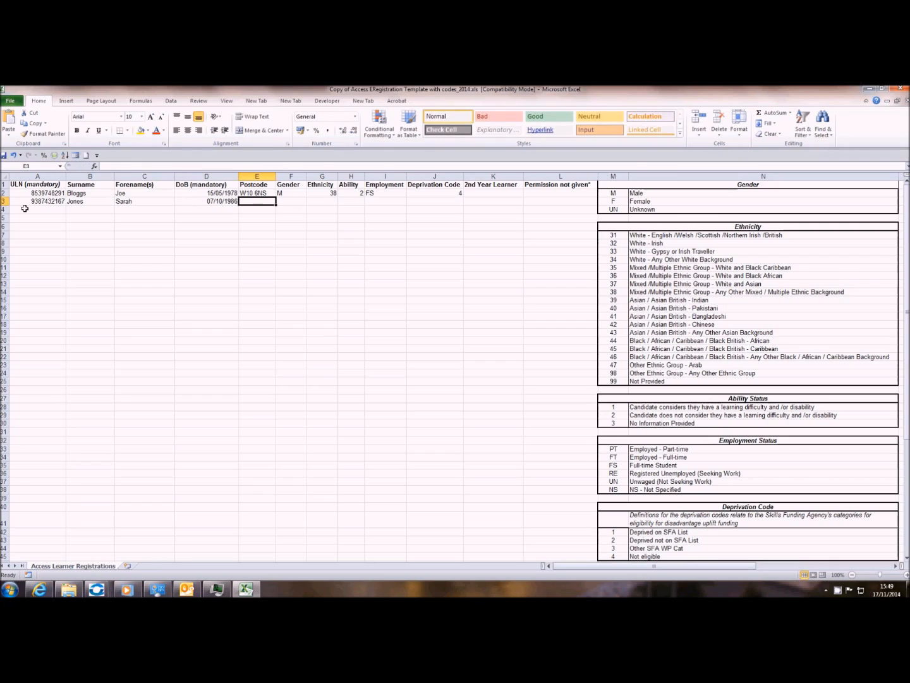
type("N11 9HF")
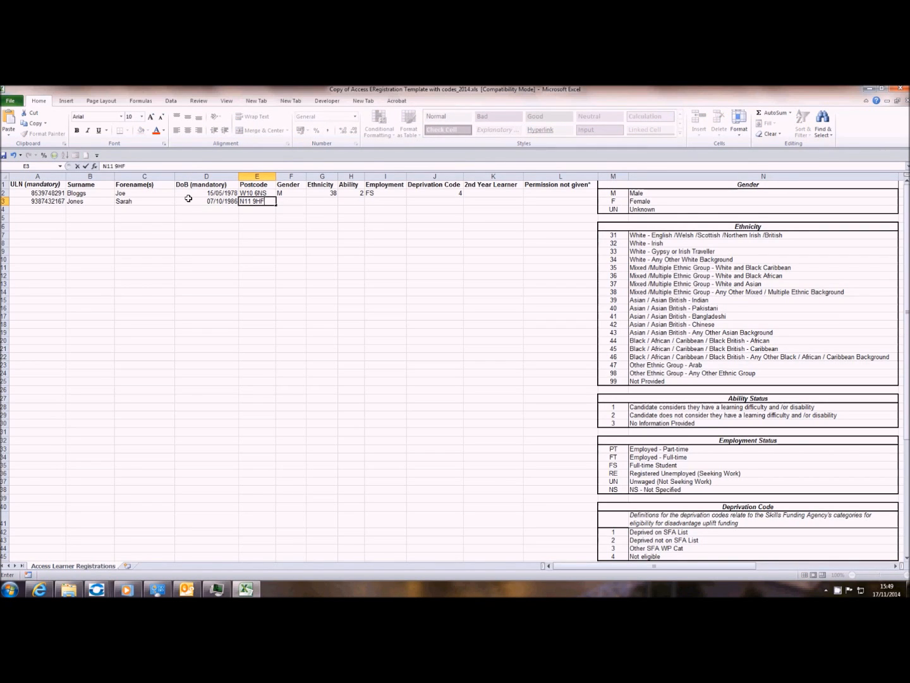
- Commit the postcode and pick gender F and ethnicity 44 from the row 3 dropdowns
left_click(297, 203)
left_click(311, 202)
left_click(277, 215)
left_click(324, 201)
left_click(342, 202)
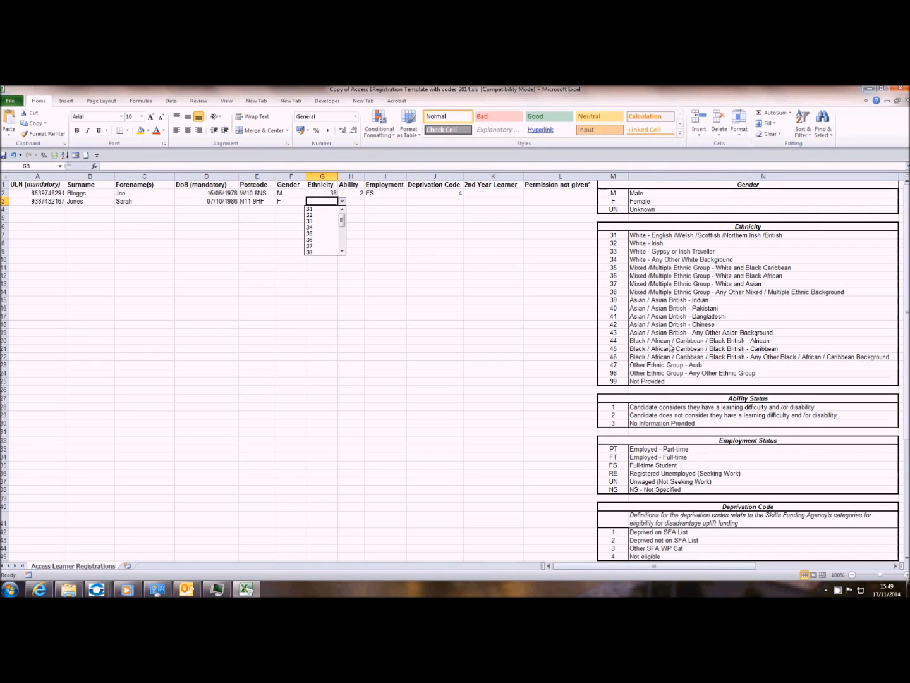
left_click(342, 253)
left_click(319, 246)
- Set ability 1 and employment RE from the dropdowns and enter deprivation code 1
left_click(356, 202)
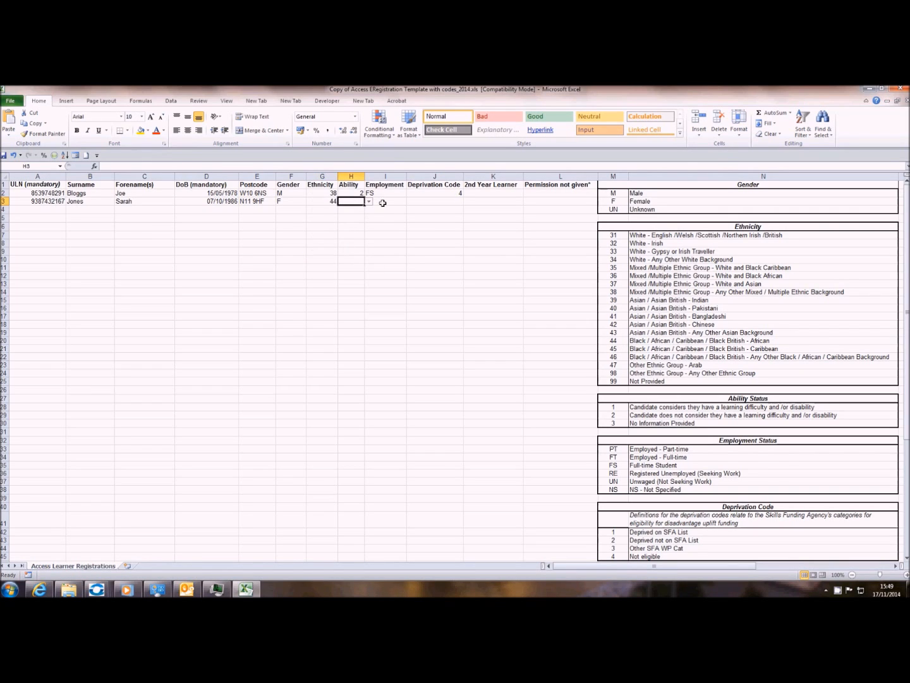
left_click(369, 201)
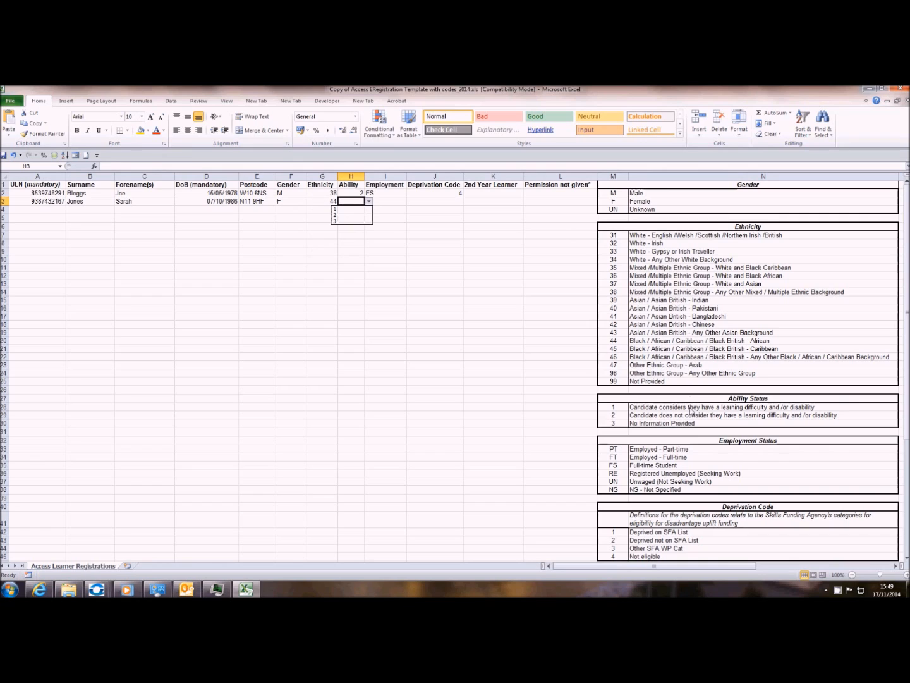
left_click(346, 207)
left_click(384, 201)
left_click(411, 202)
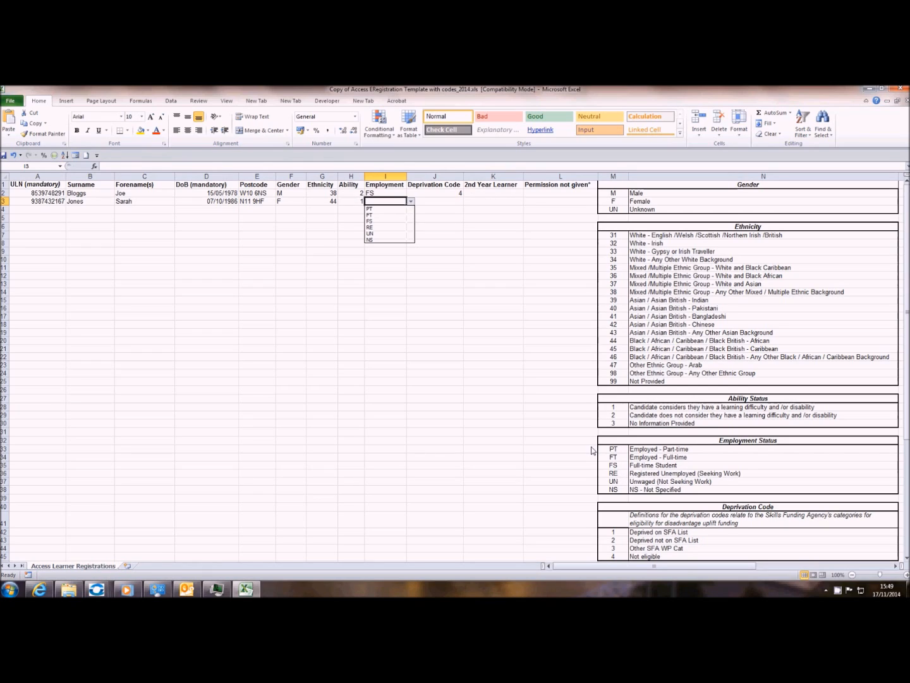
left_click(379, 227)
left_click(435, 201)
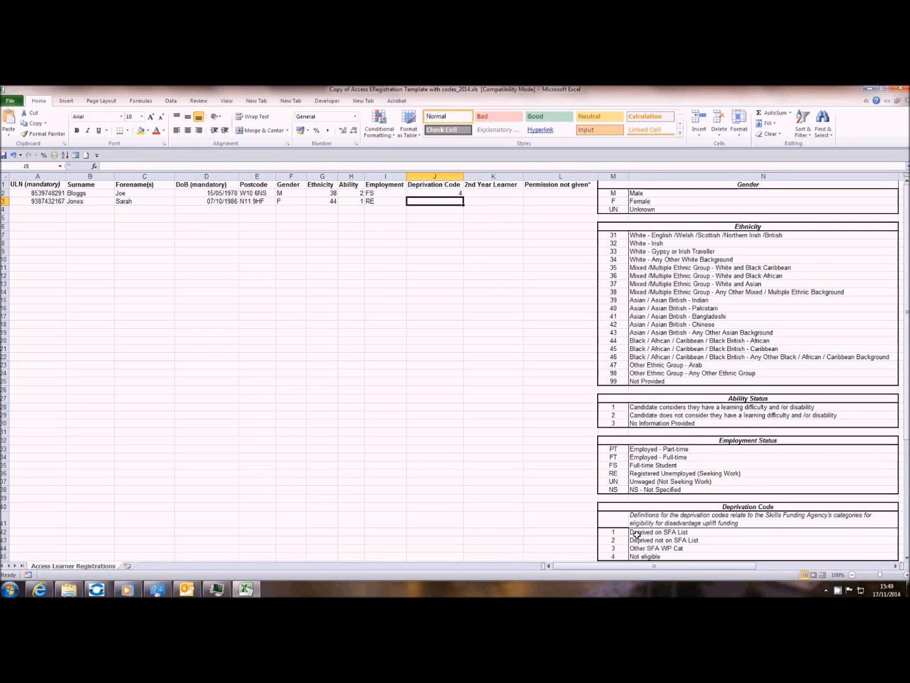
type("1")
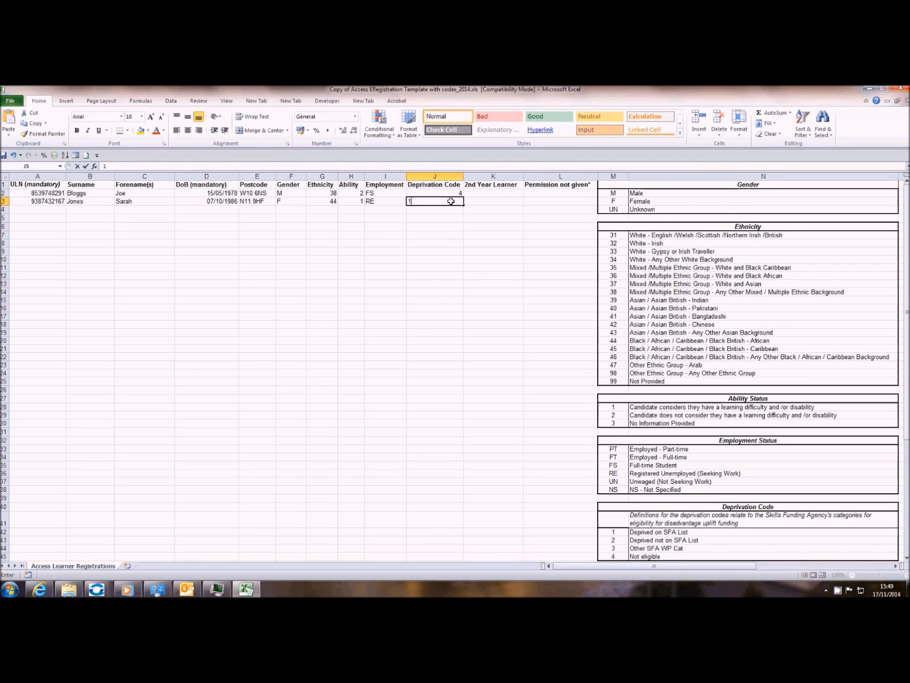
- Choose 1 for 2nd Year Learner and enter x under Permission not given
left_click(515, 199)
left_click(528, 201)
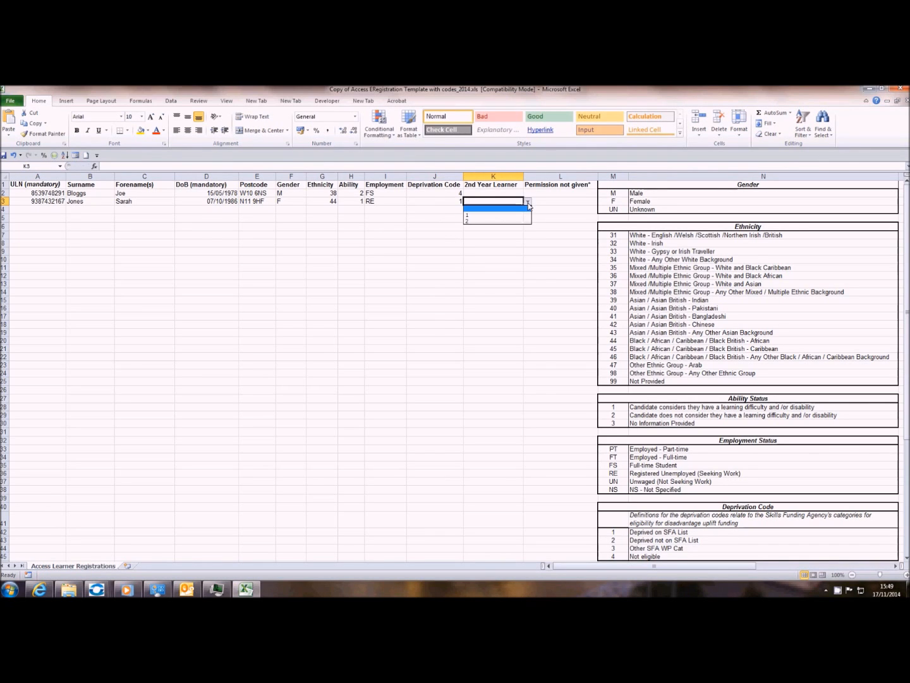
left_click(907, 259)
left_click_drag(907, 263, 906, 380)
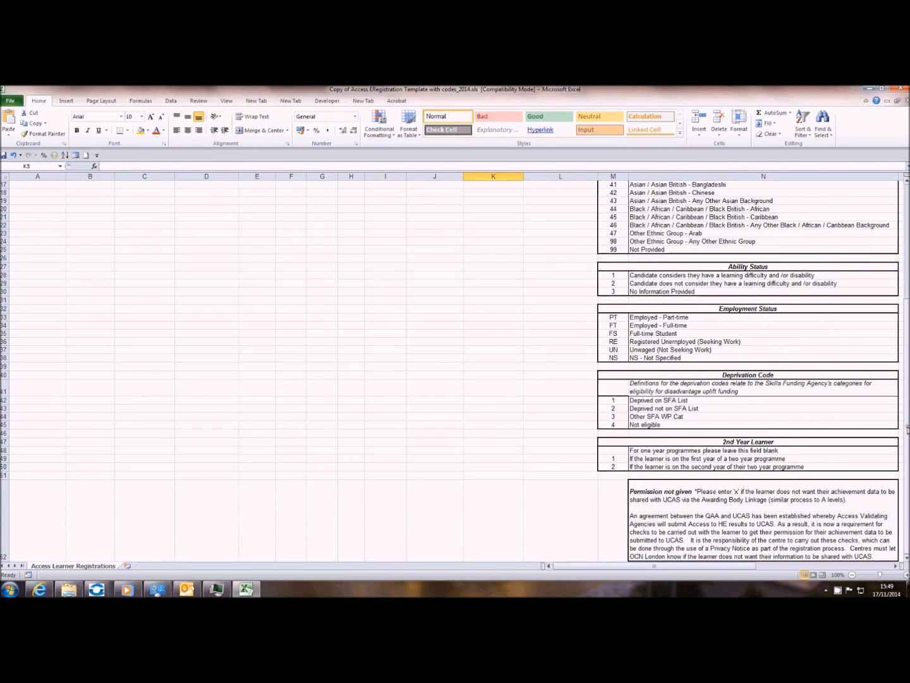
scroll(908, 428, "up", 5)
left_click(527, 201)
left_click(496, 215)
left_click(548, 203)
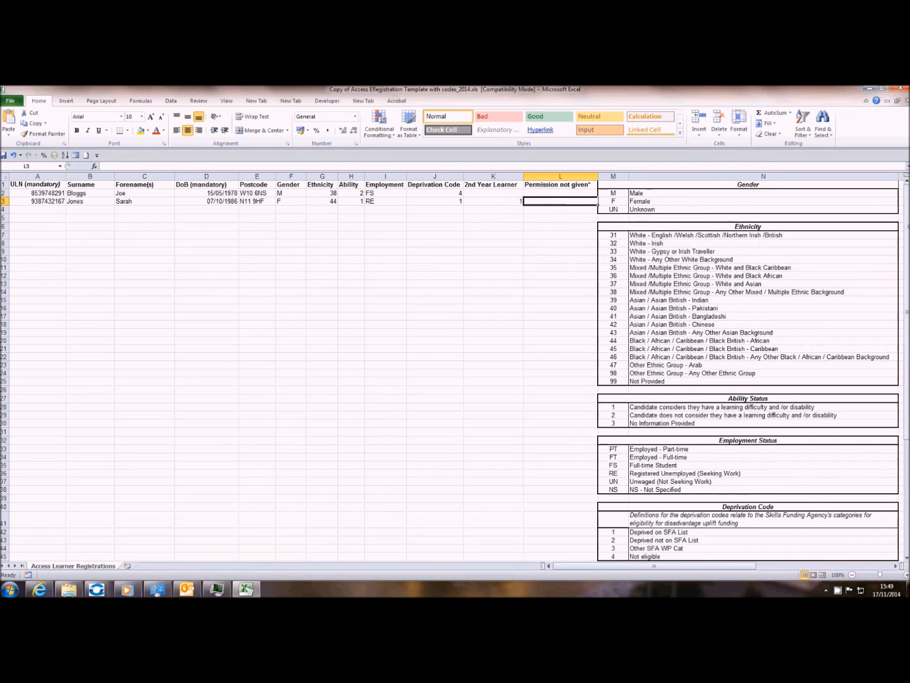
left_click_drag(908, 233, 907, 349)
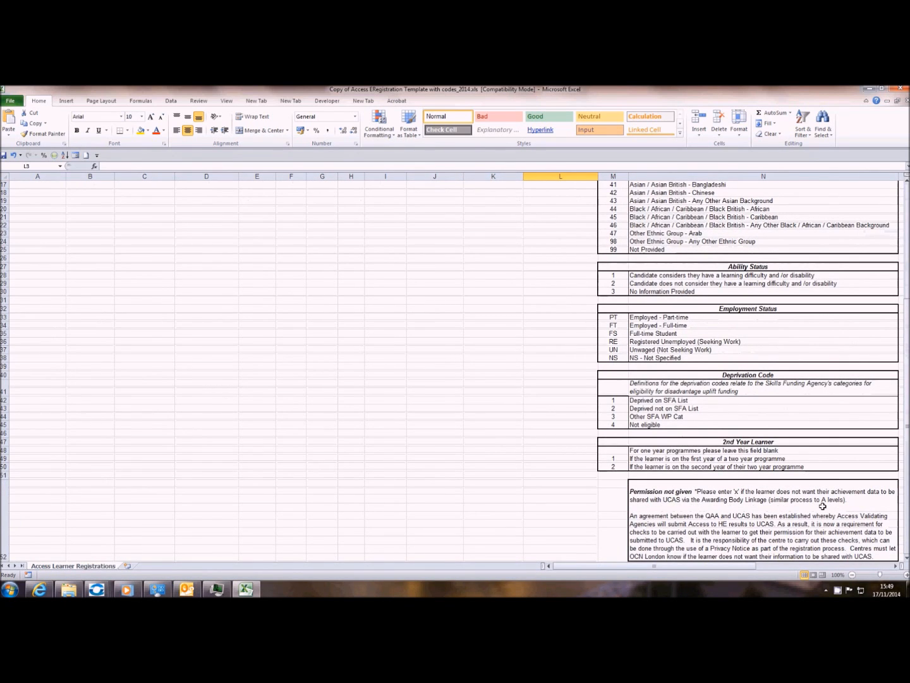
left_click_drag(908, 488, 907, 370)
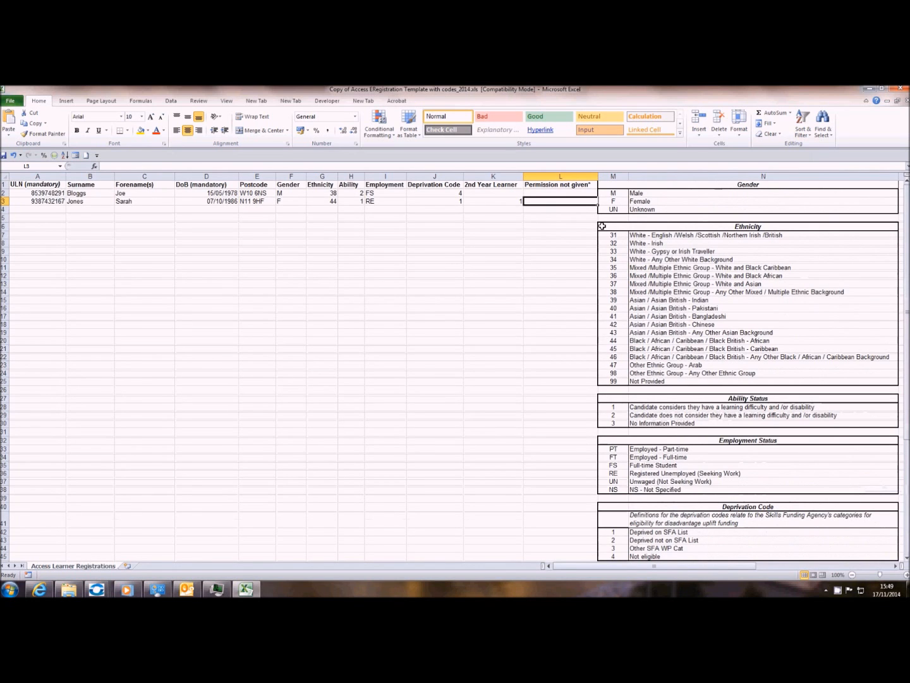
type("x")
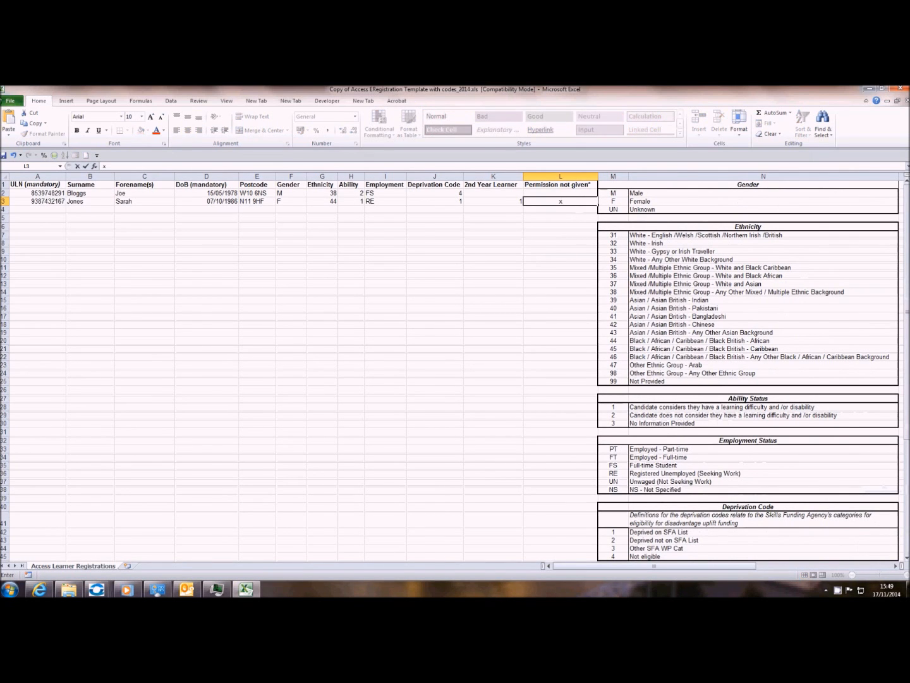
left_click(10, 101)
- Save As 'Youth and Community Group C' as an Excel 97-2003 Workbook, continuing past the compatibility check
left_click(15, 129)
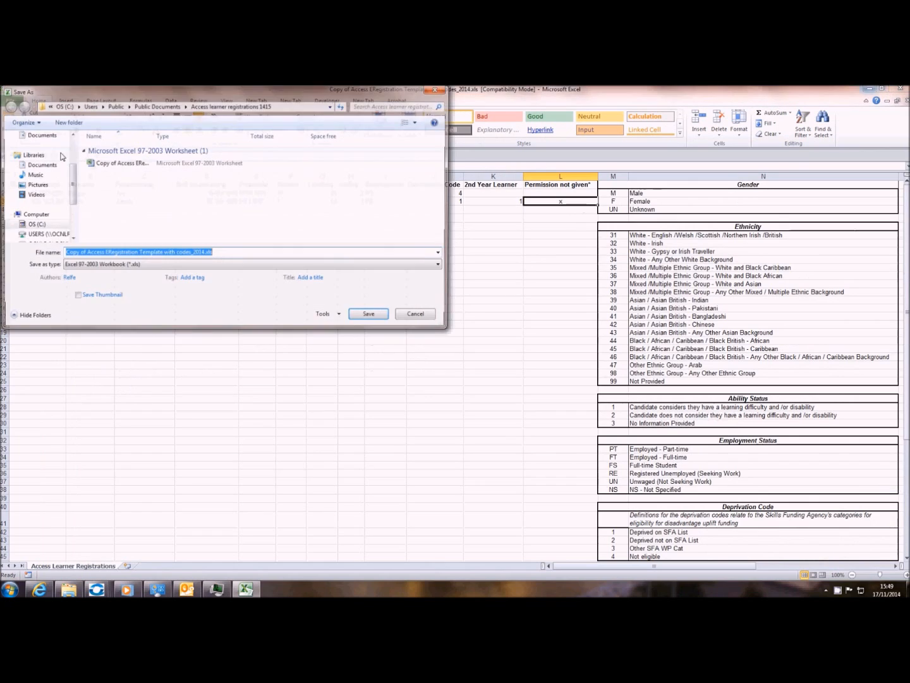
left_click_drag(204, 253, 63, 253)
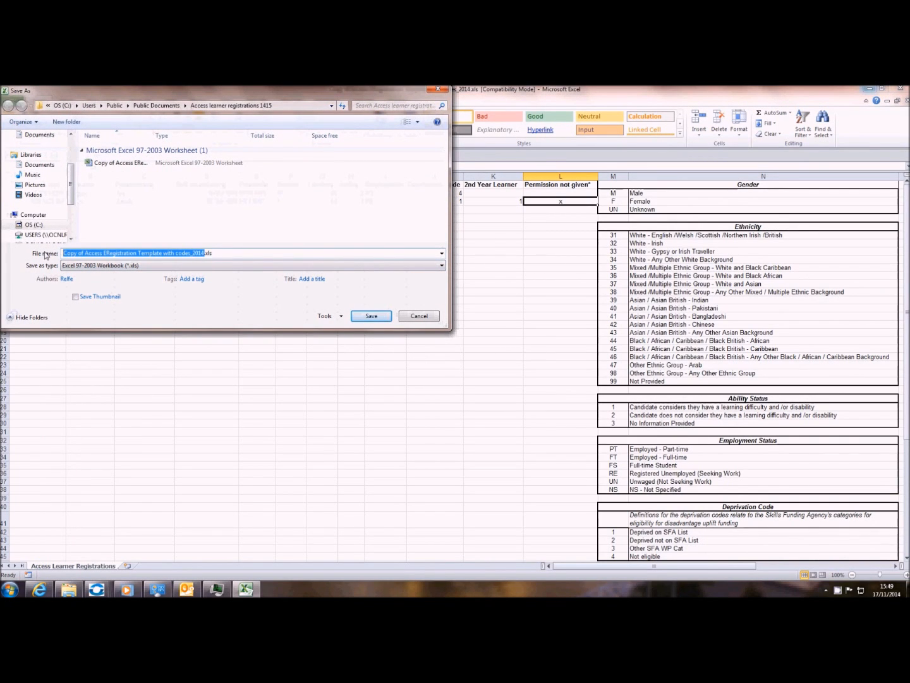
key("BackSpace")
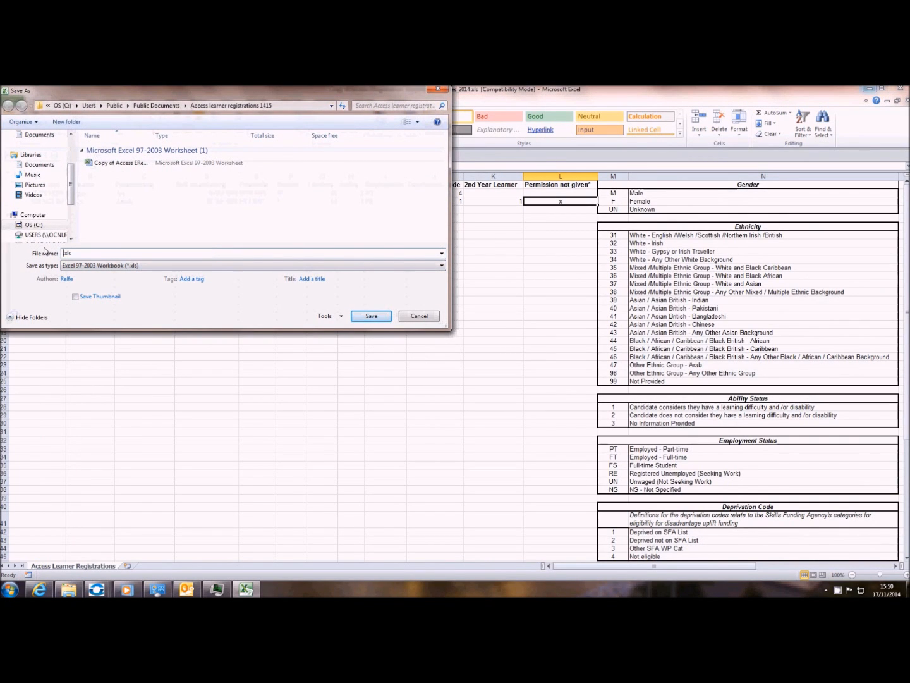
type("Youth and Community")
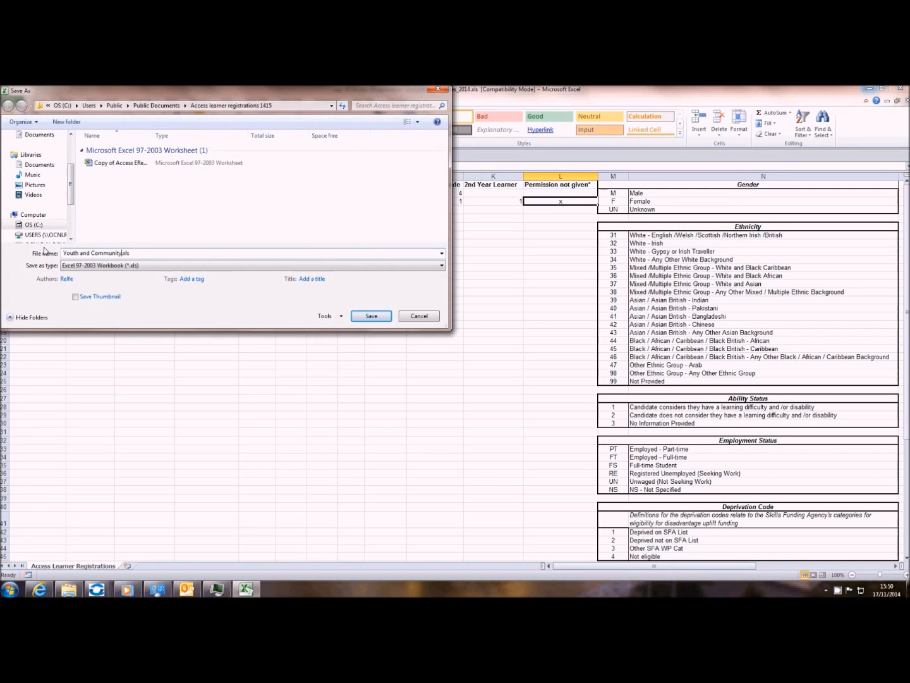
type(" Group C")
left_click(371, 316)
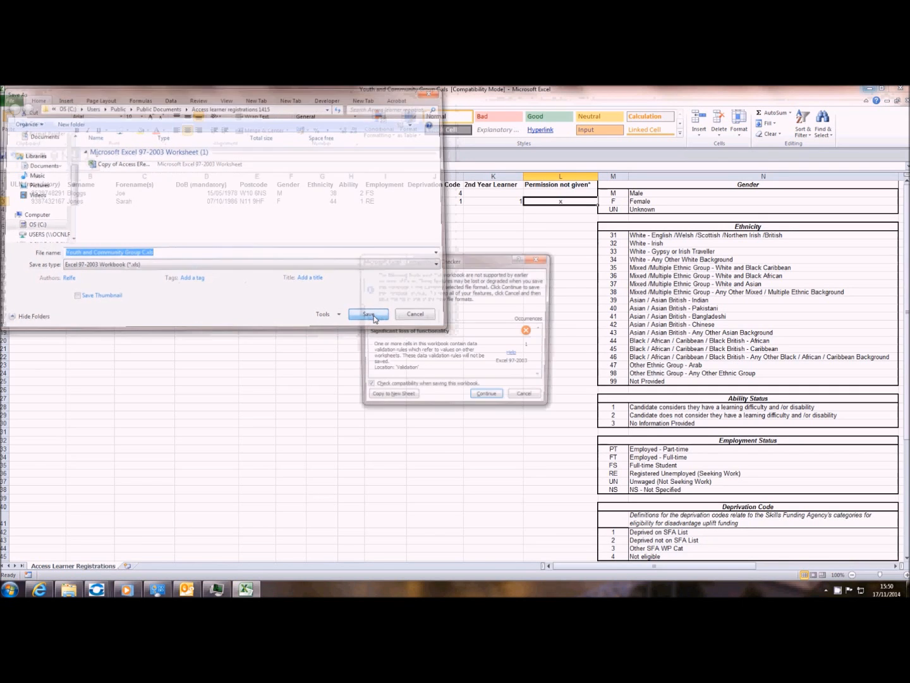
left_click(487, 398)
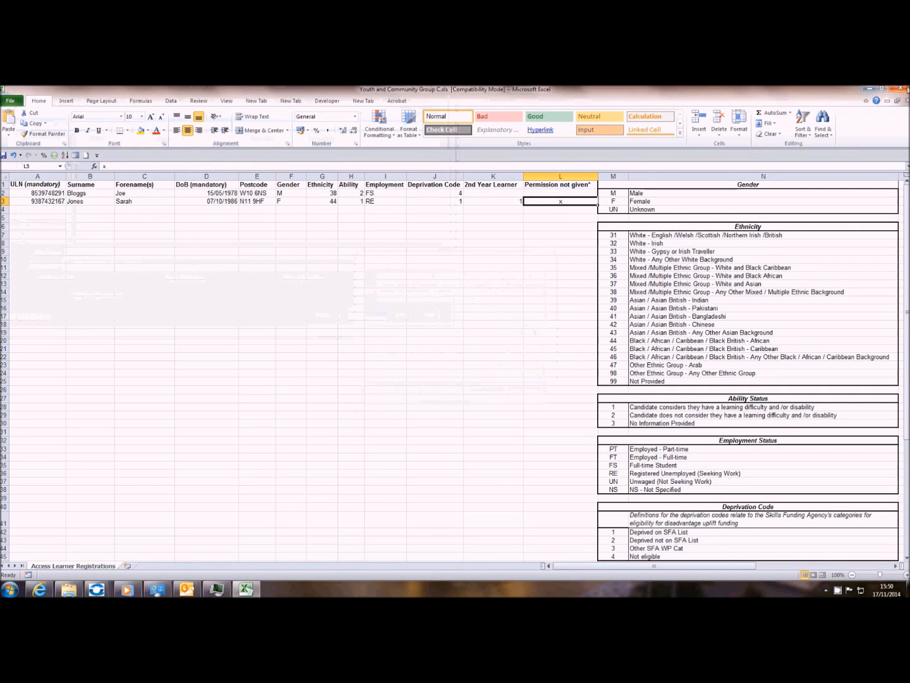
- Close Excel and go to ERegistration Submission from QuartzWeb's left-hand menu
left_click(904, 88)
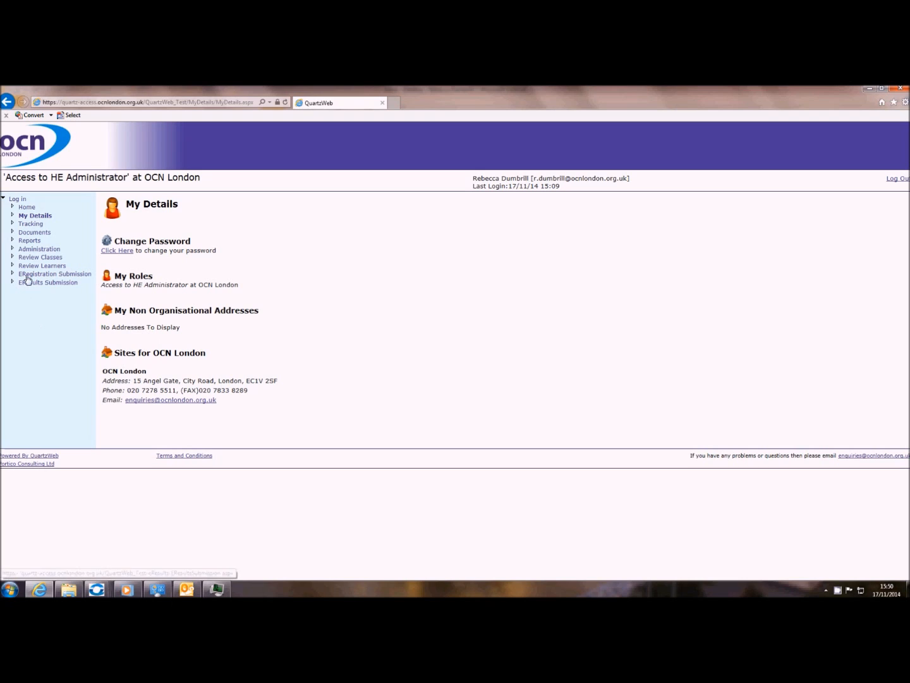
left_click(63, 276)
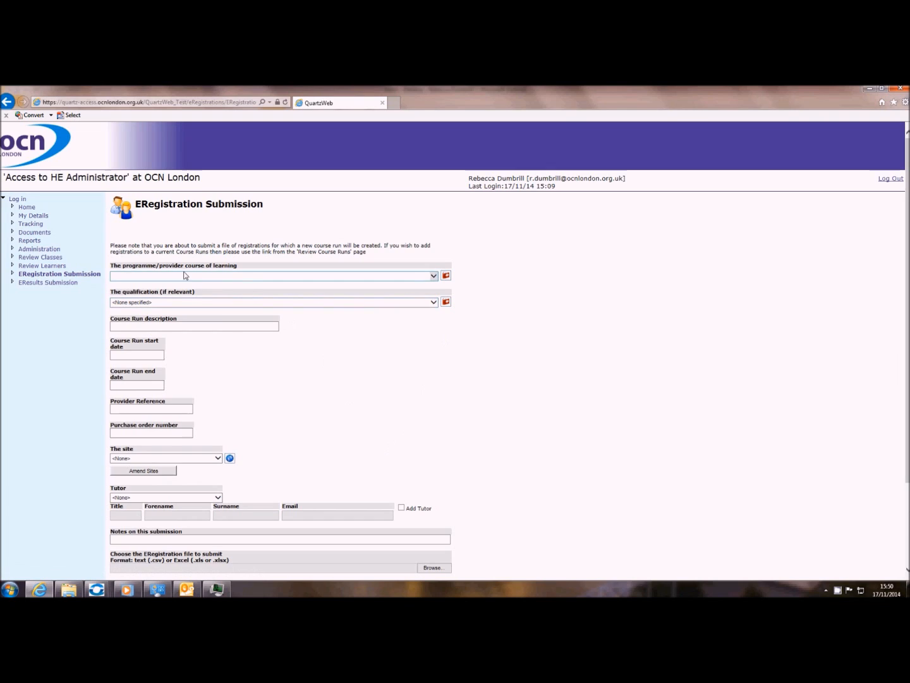
- Choose the Youth and Community Work diploma programme and its Level 3 qualification
left_click(434, 276)
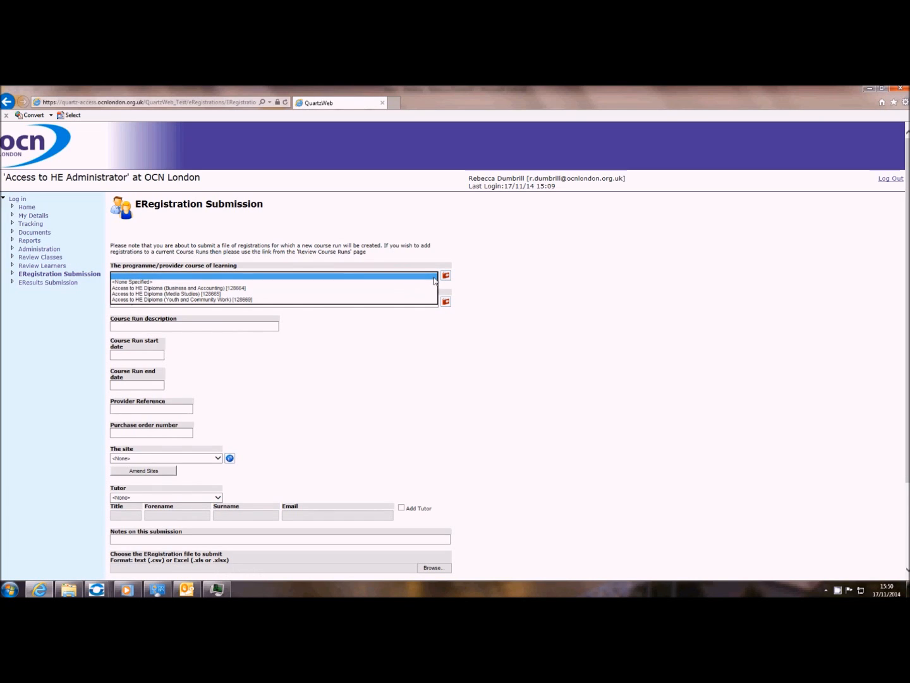
left_click(252, 306)
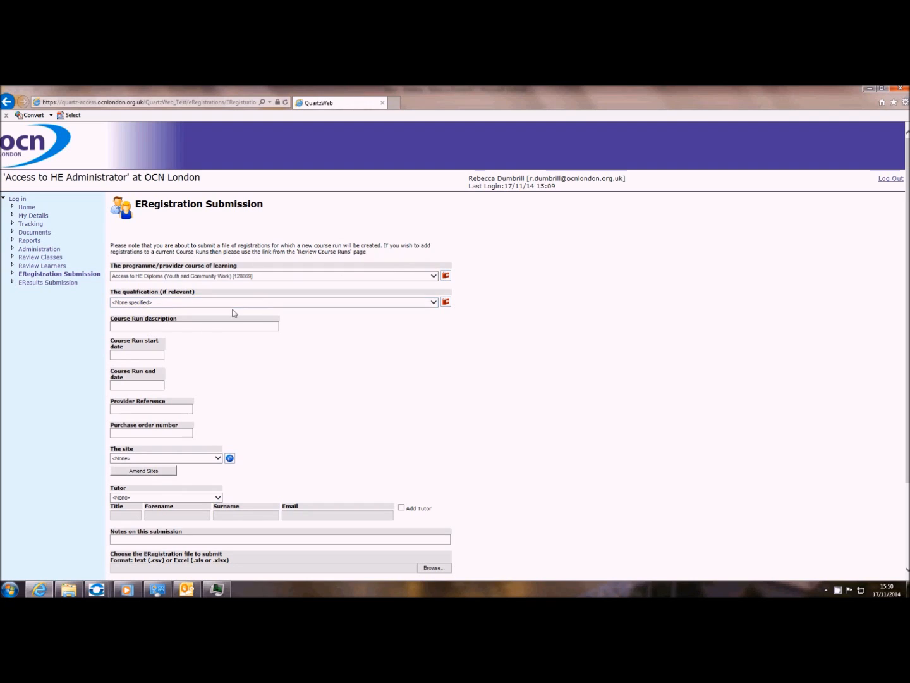
left_click(433, 302)
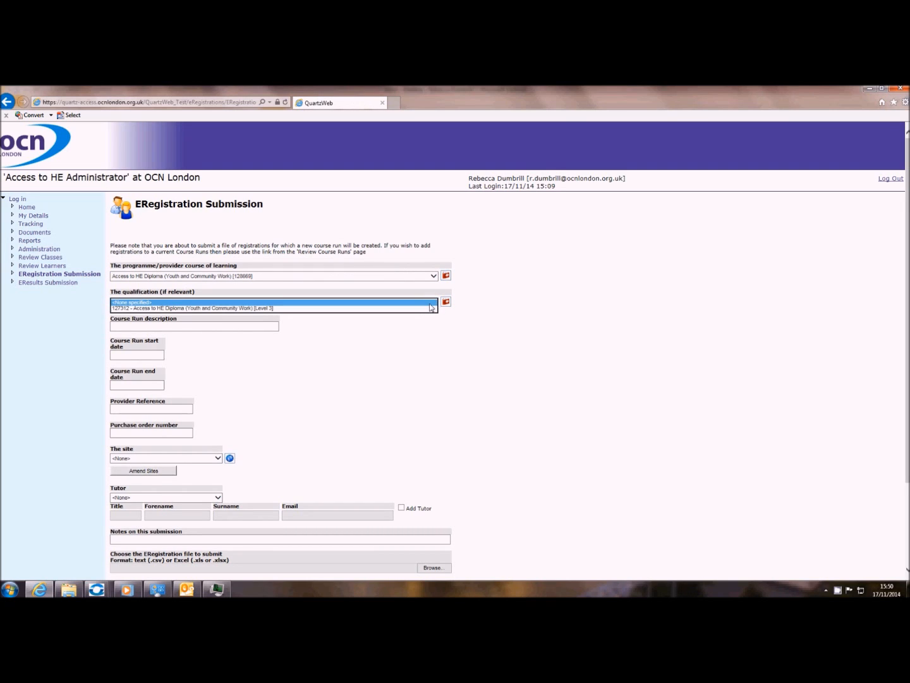
left_click(279, 308)
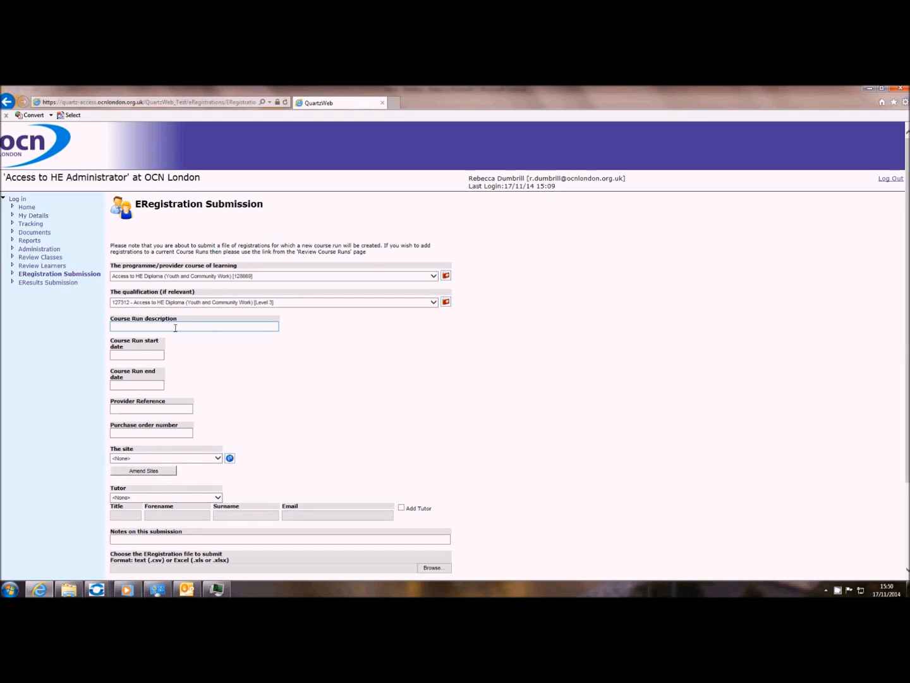
- Set the course run start date to 01/09/2014 and end date to 05/06/2015
left_click(148, 353)
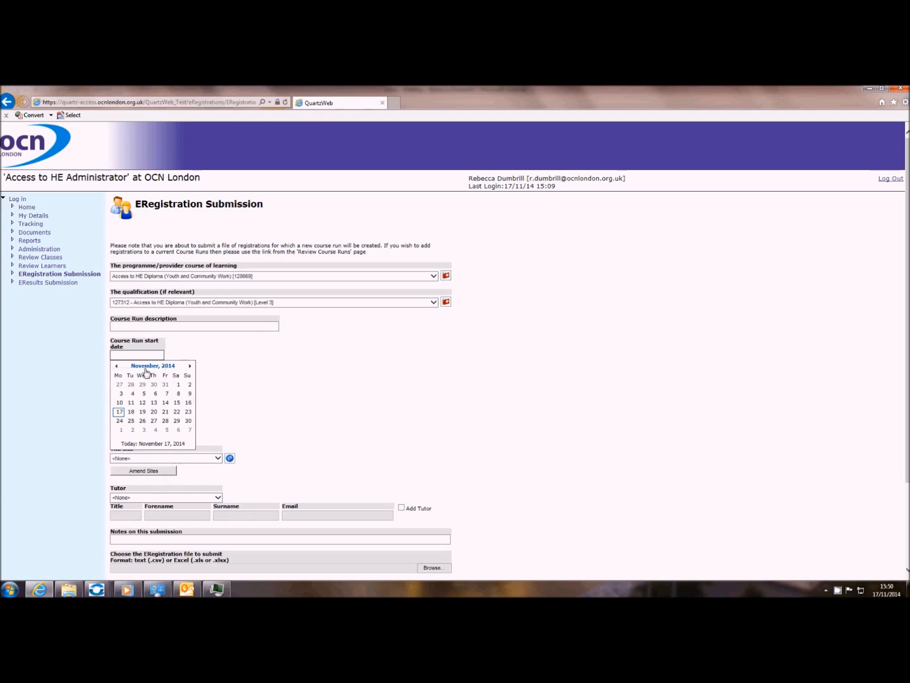
left_click(116, 366)
left_click(116, 366)
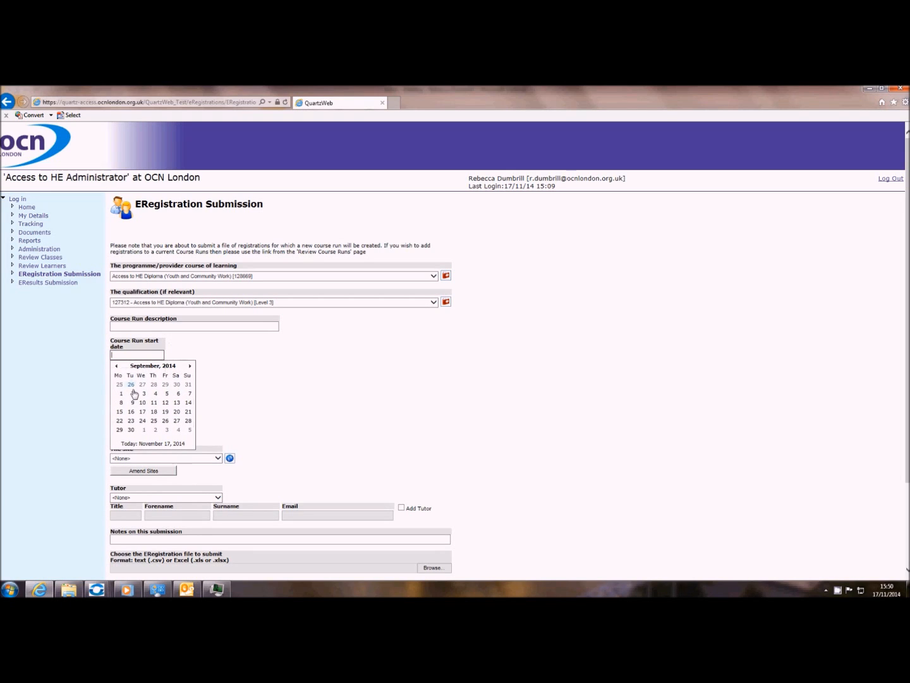
left_click(122, 396)
left_click(131, 385)
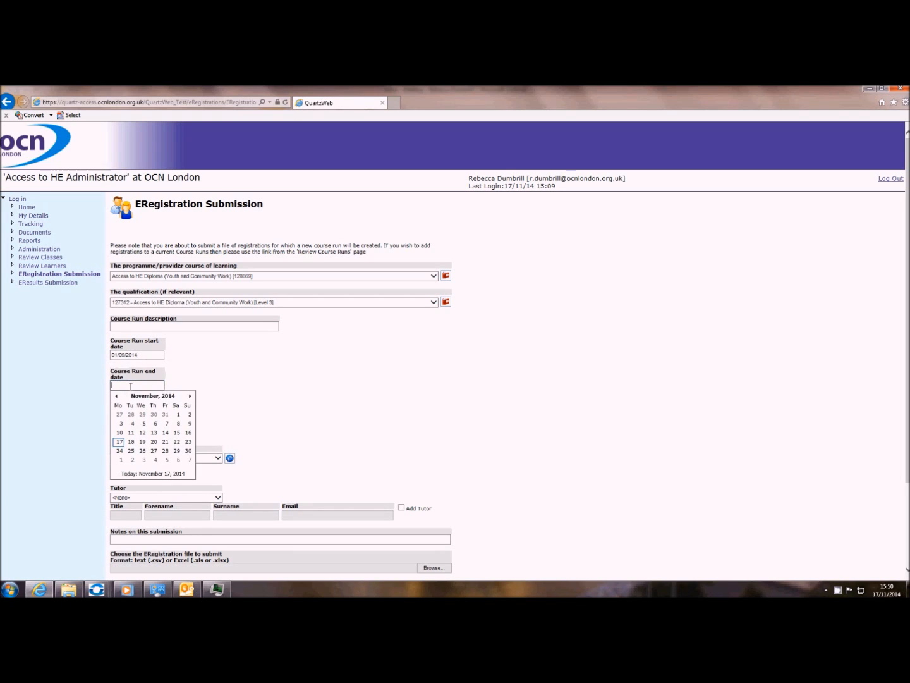
left_click(190, 397)
left_click(190, 396)
left_click(190, 397)
left_click(190, 397)
left_click(191, 397)
left_click(190, 397)
left_click(168, 461)
left_click(143, 408)
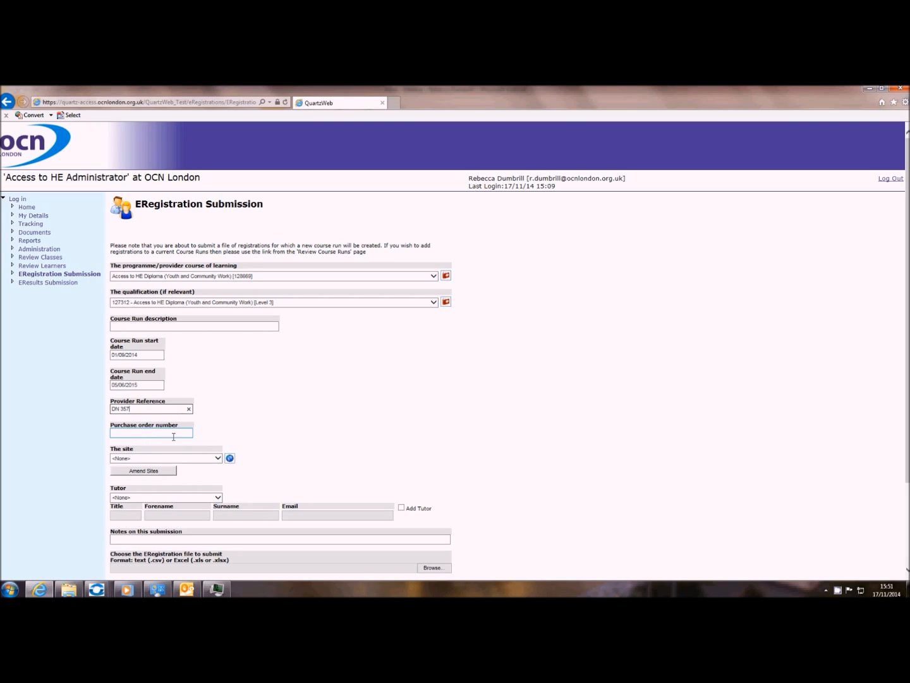
- Set the site to OCN London and pick an existing tutor from the Tutor list
left_click(217, 457)
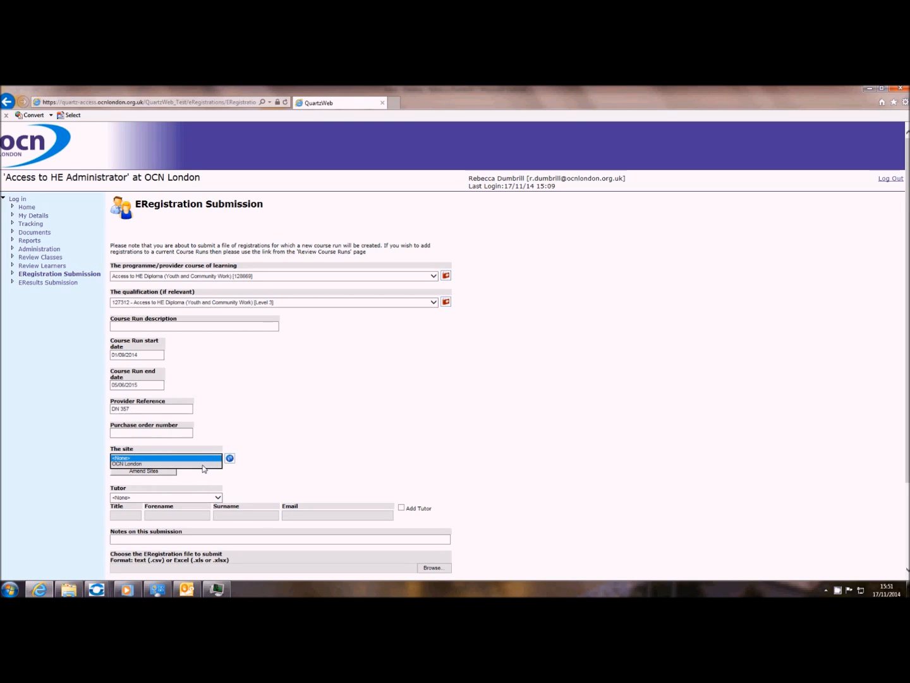
left_click(203, 464)
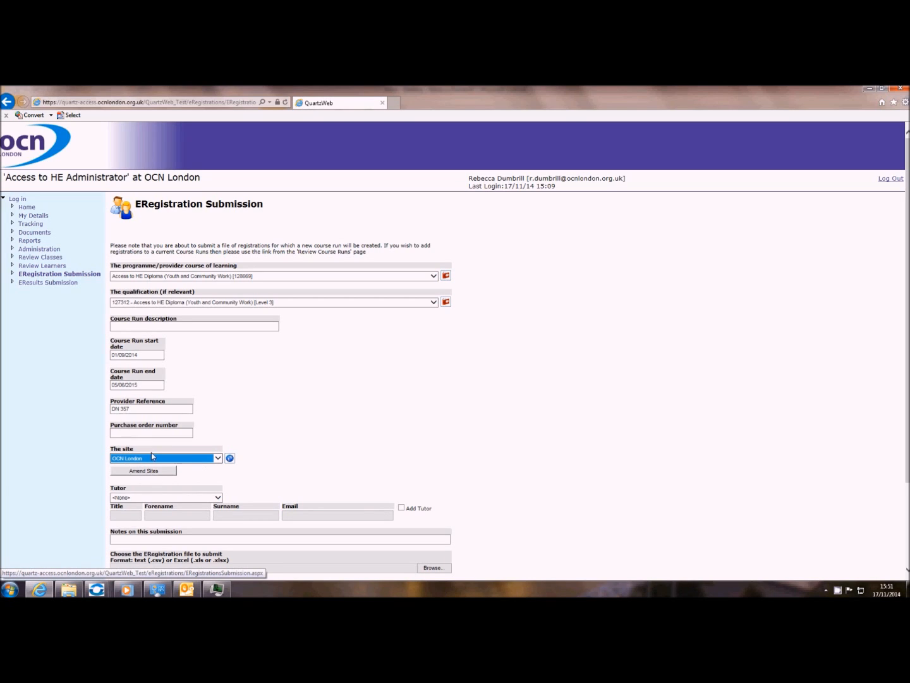
left_click(218, 497)
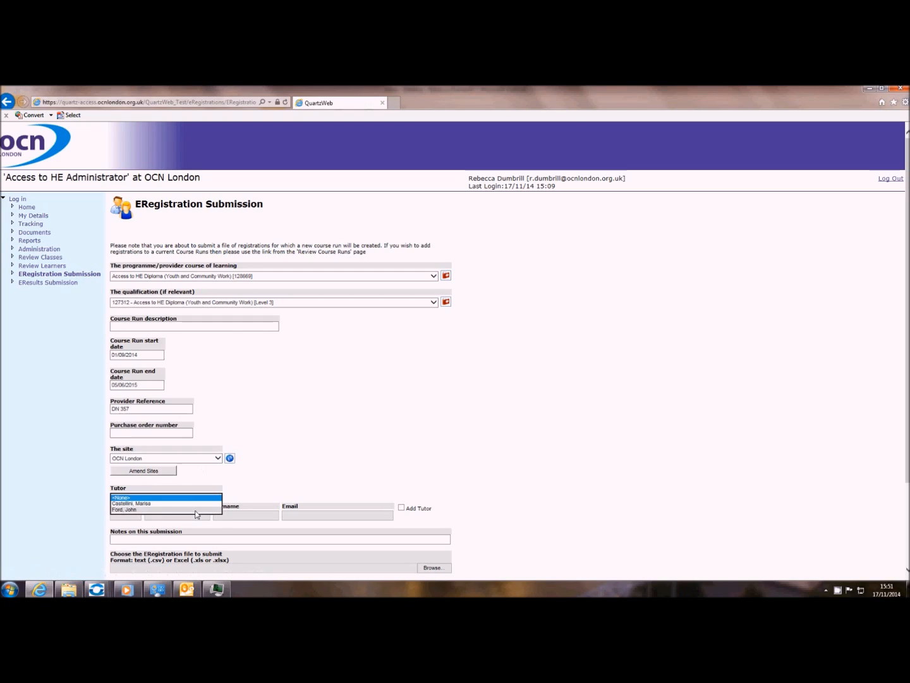
left_click(401, 508)
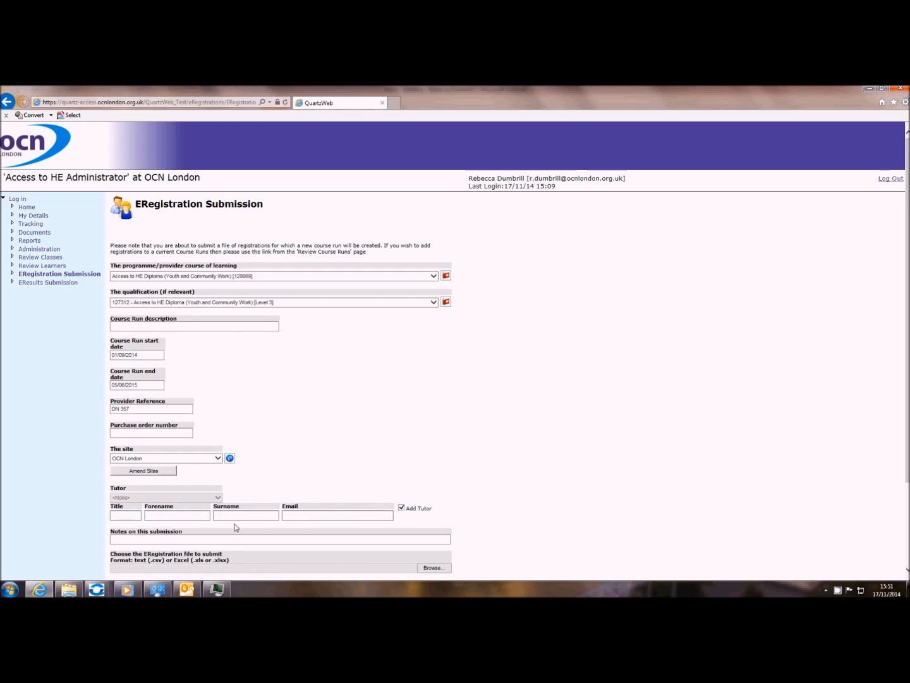
left_click(400, 507)
left_click(217, 498)
left_click(181, 509)
left_click(175, 539)
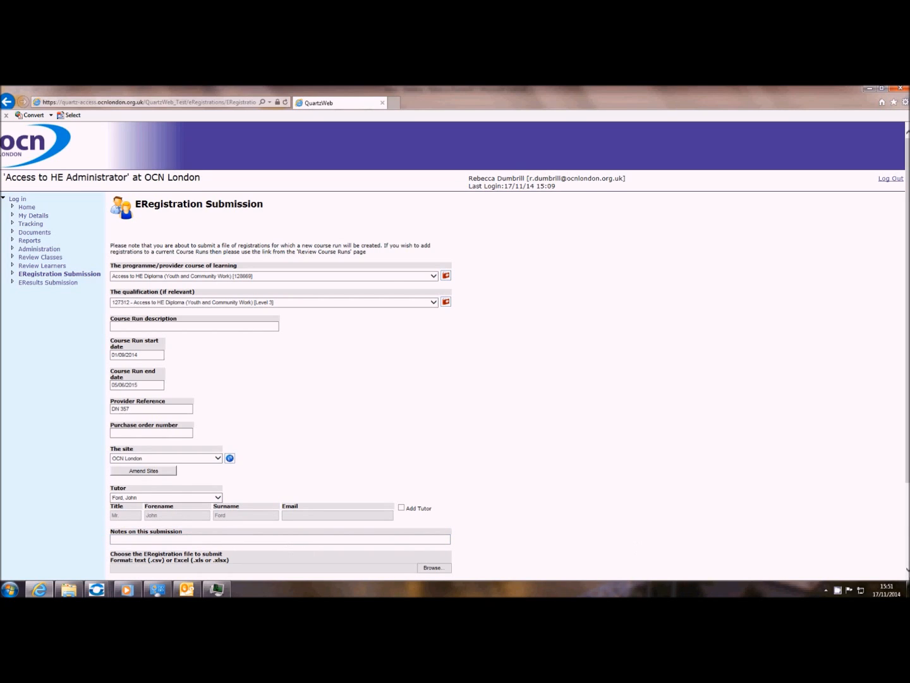
scroll(639, 548, "down", 2)
left_click(433, 510)
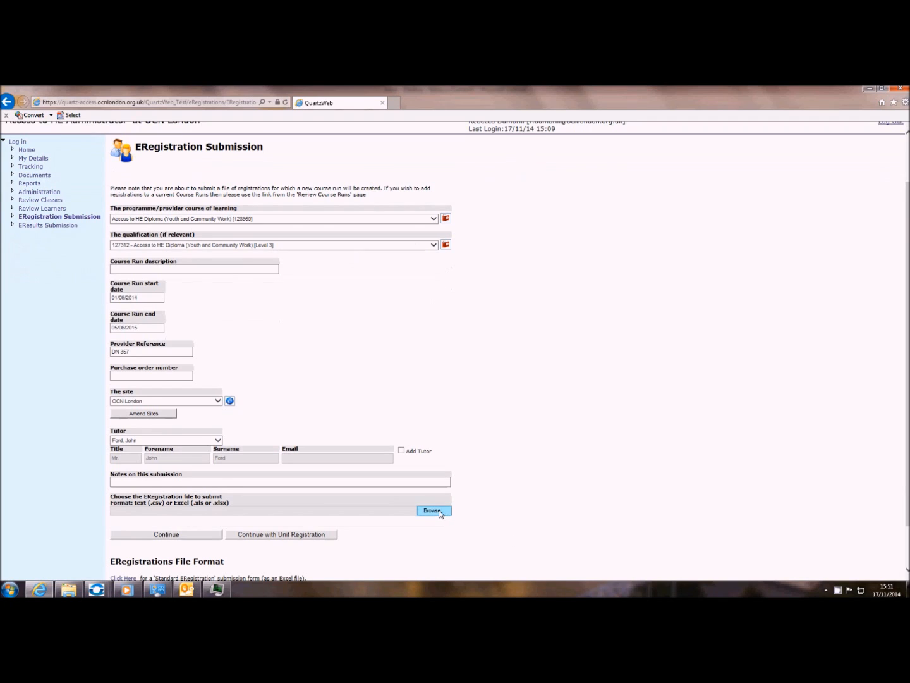
- Attach Youth and Community Group C.xls and continue to Course Run Unit Registration
left_click(446, 304)
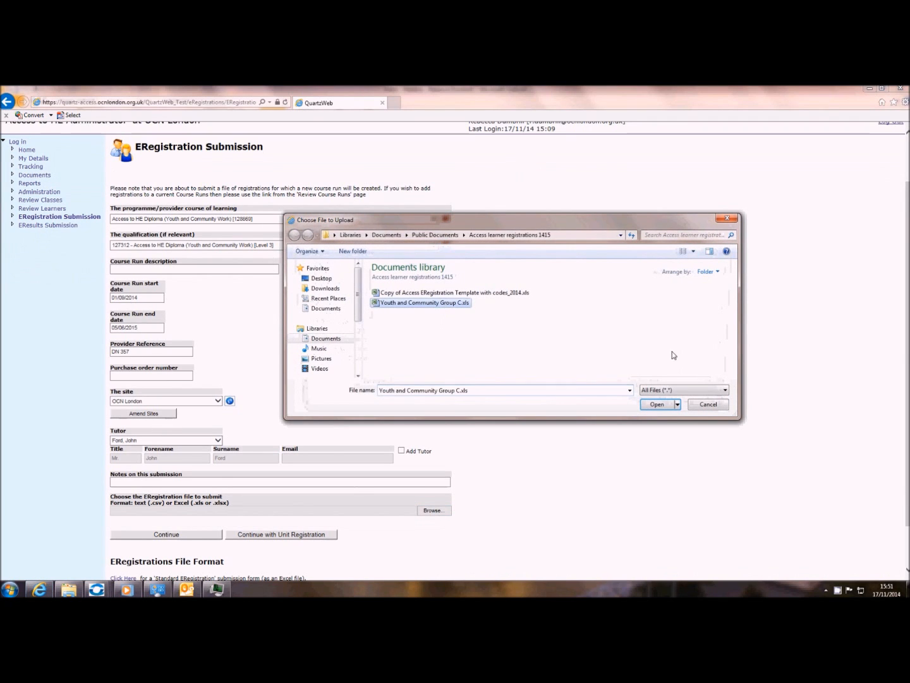
left_click(657, 404)
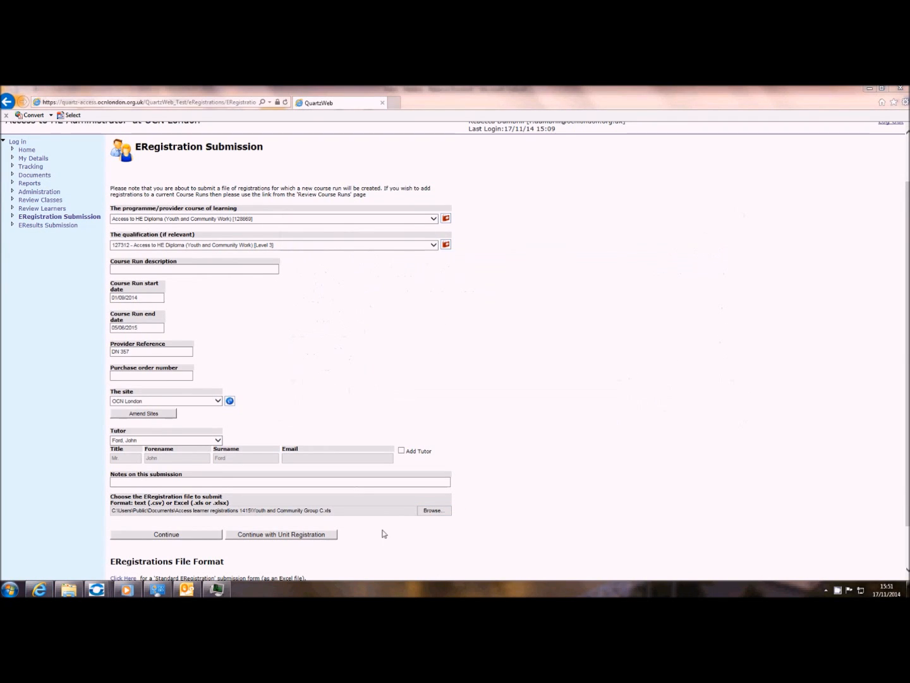
left_click(283, 537)
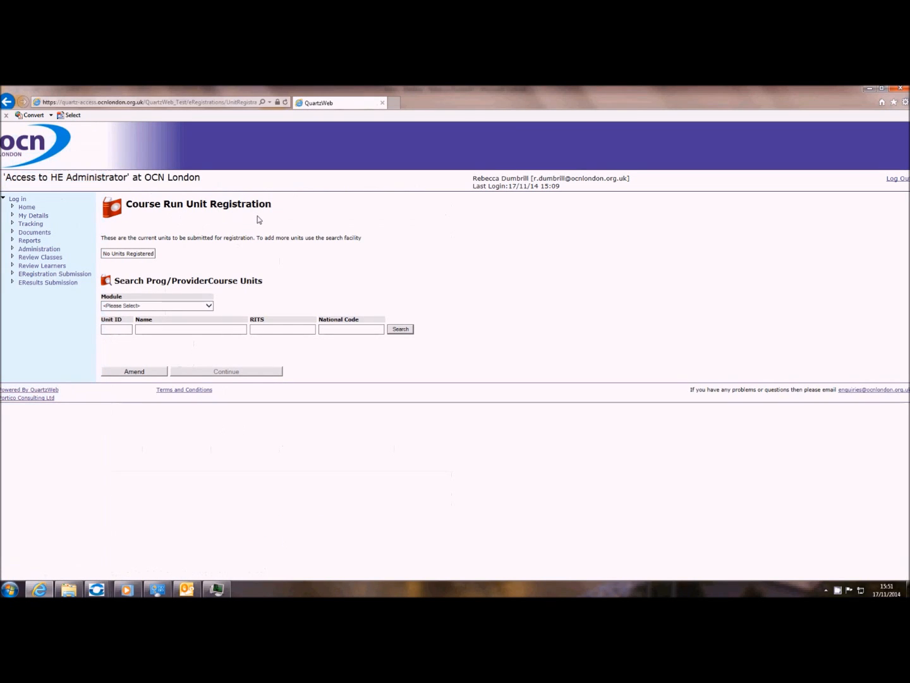
- Search with empty criteria, add all listed units, and continue to the confirmation page
left_click(401, 329)
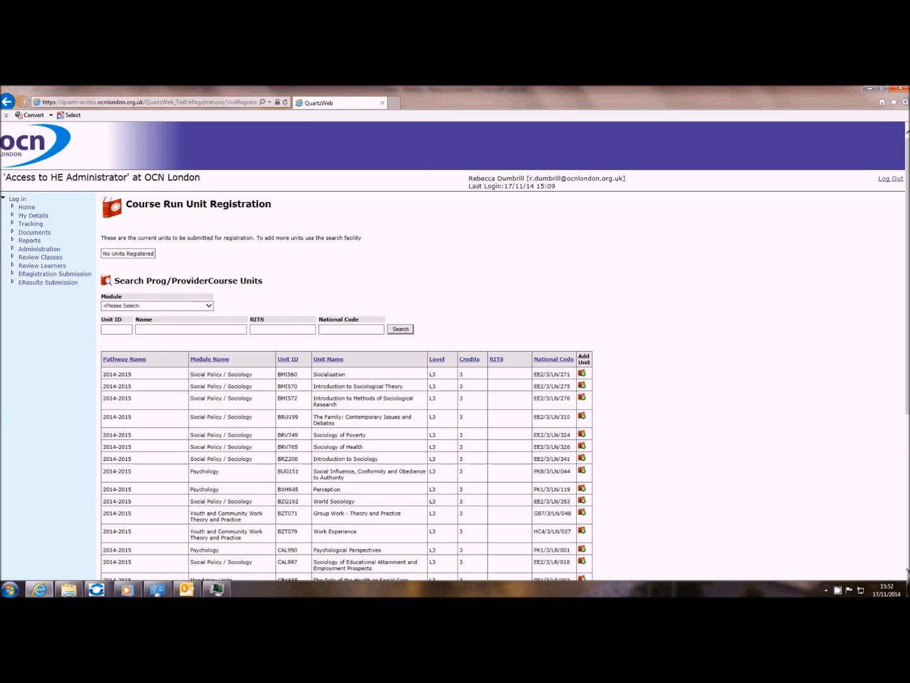
scroll(204, 561, "down", 4)
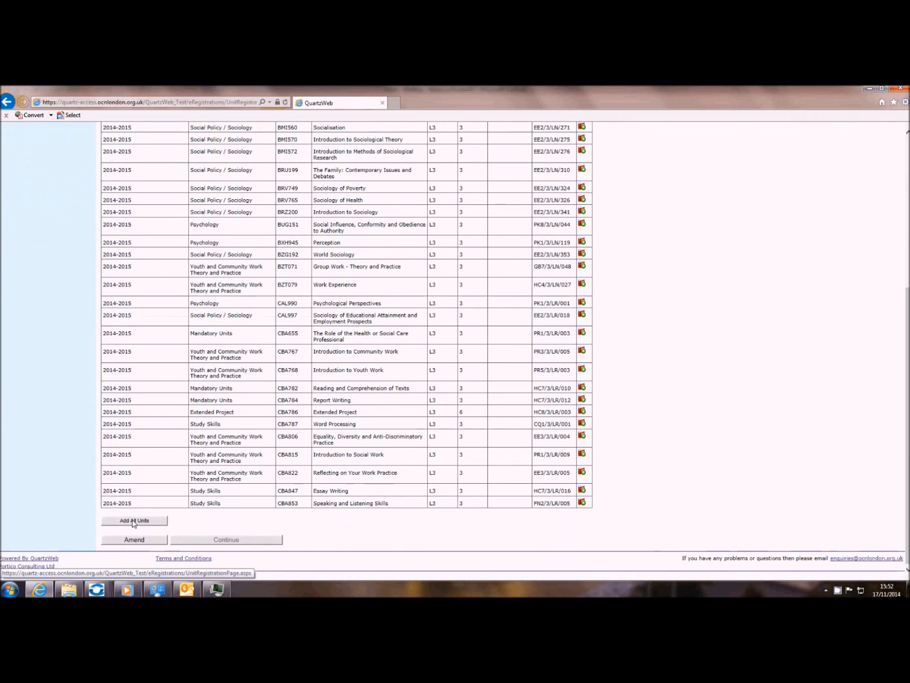
left_click(132, 521)
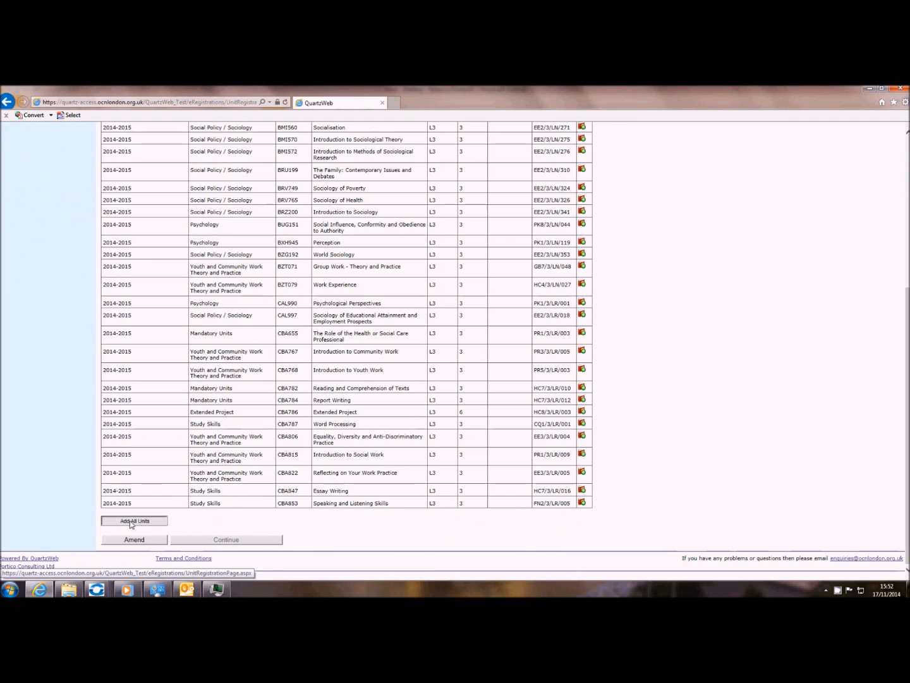
left_click_drag(908, 413, 908, 319)
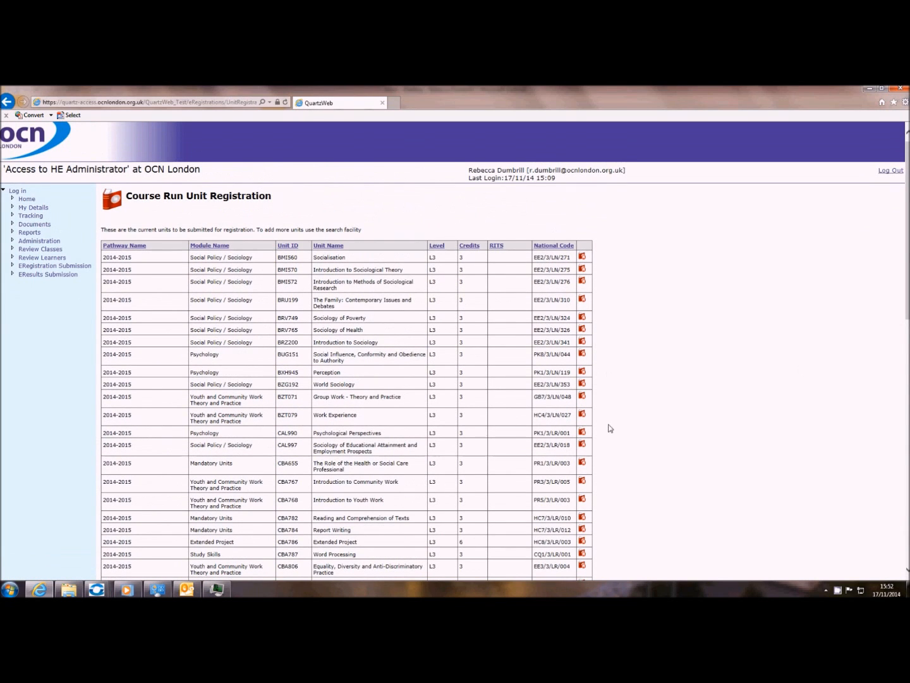
scroll(891, 539, "down", 5)
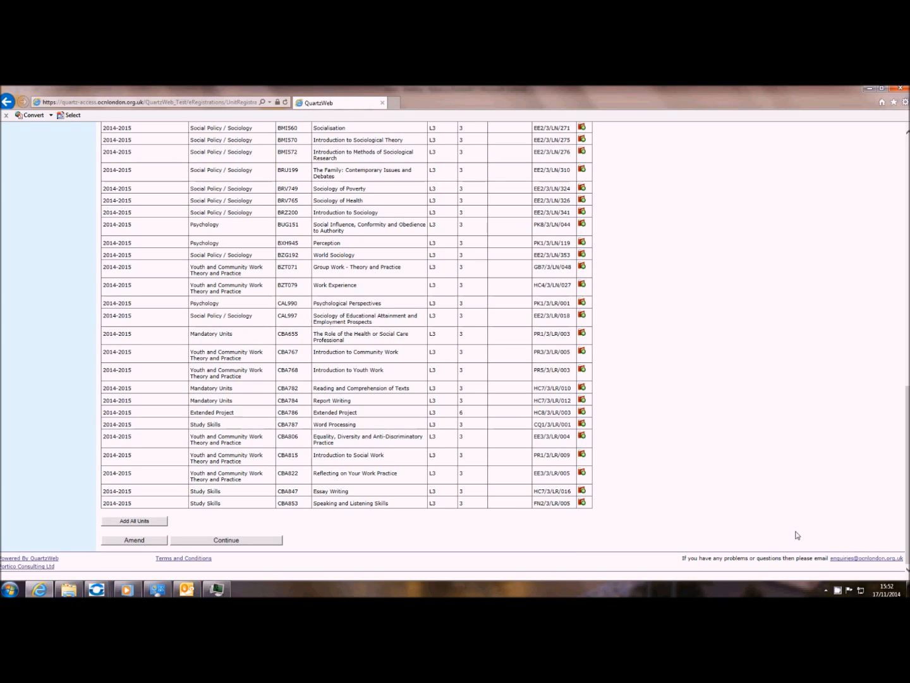
left_click(219, 543)
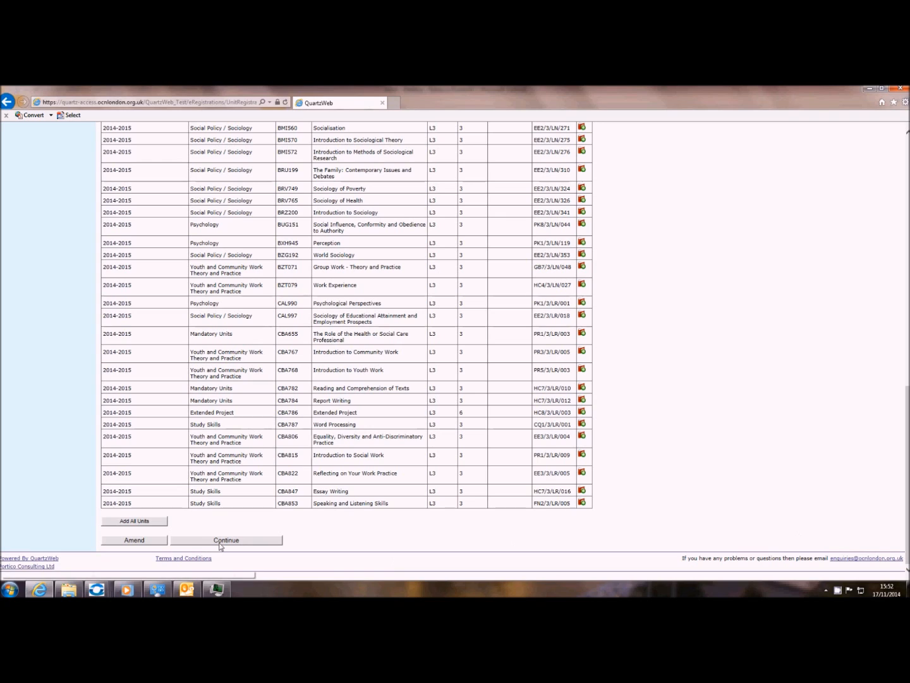
left_click(222, 543)
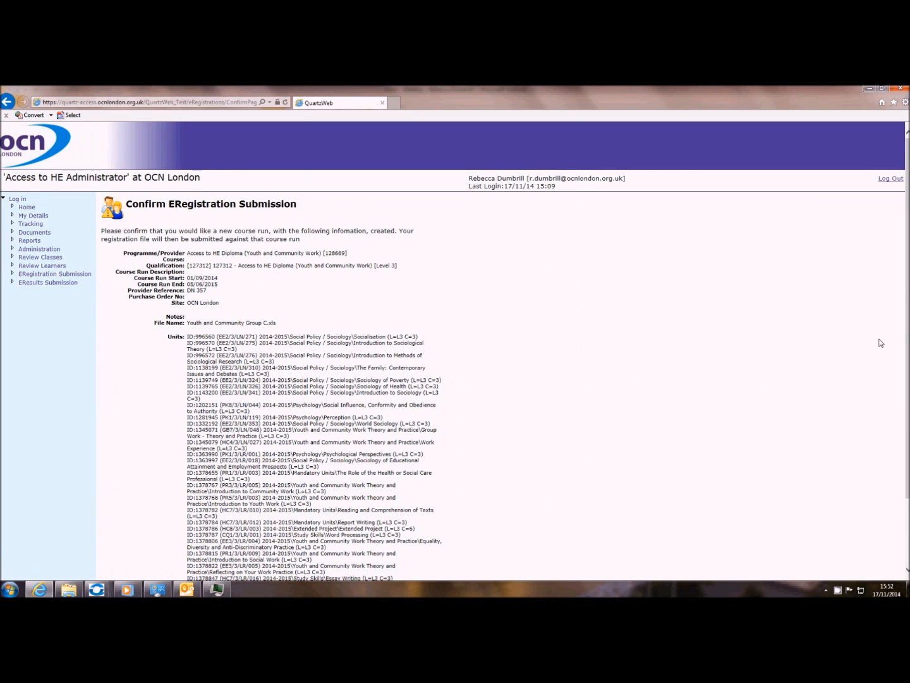
- Scroll the Confirm ERegistration Submission page to review the units down to Speaking and Listening Skills
left_click_drag(908, 339, 908, 411)
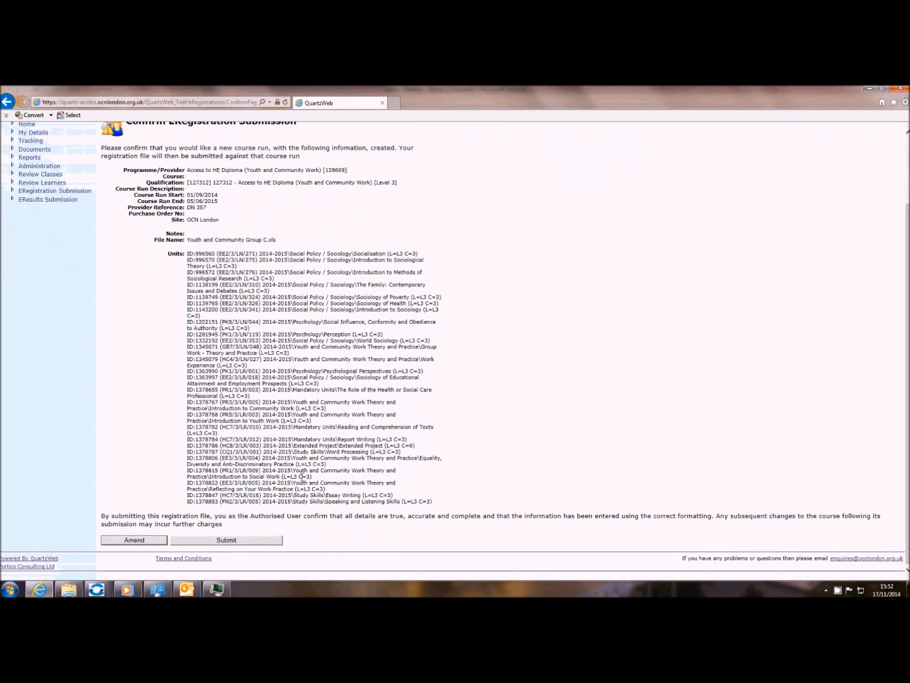